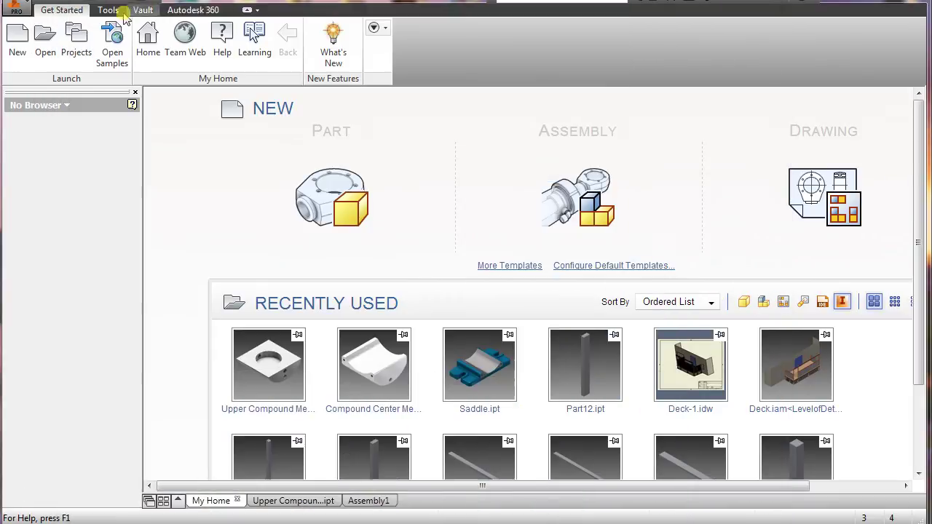
Create a new part, Part9, from the Standard (in).ipt template.
{"action": "left_click", "coordinate": [18, 38]}
{"action": "left_click", "coordinate": [683, 500]}
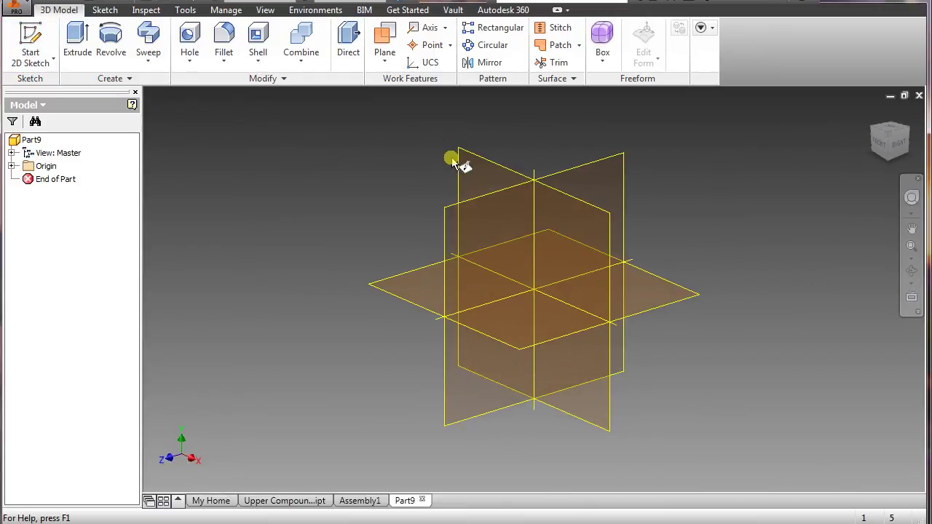
Sketch a 3.5 x 3.5 in centre-point rectangle at the origin on the XZ plane.
{"action": "left_click", "coordinate": [415, 291]}
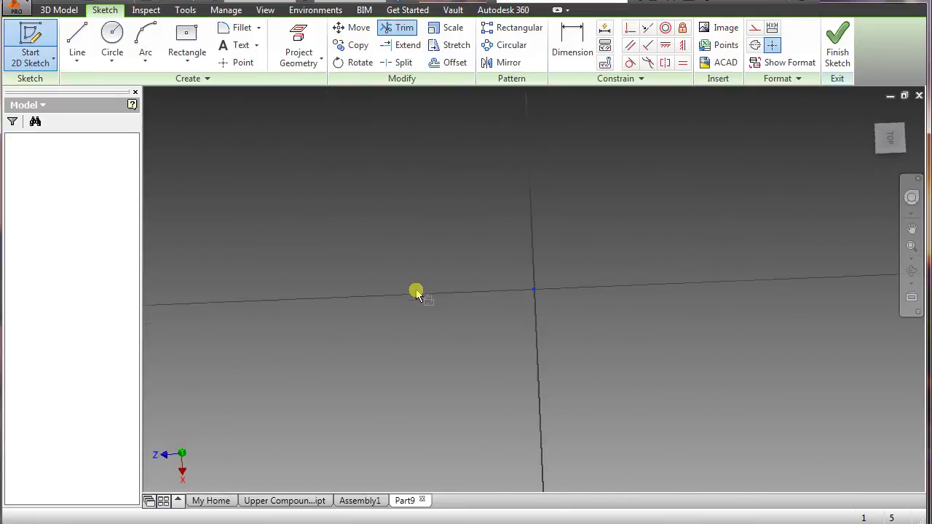
{"action": "left_click", "coordinate": [182, 64]}
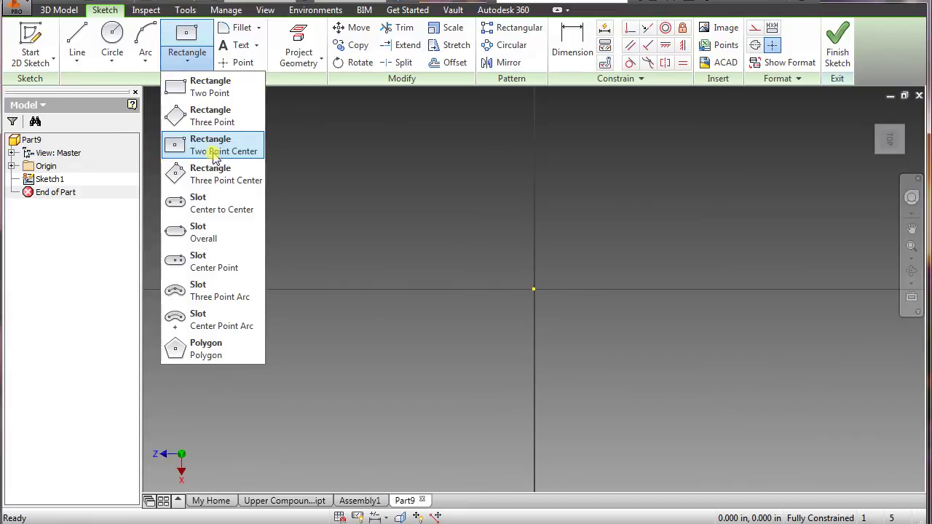
{"action": "left_click", "coordinate": [211, 151]}
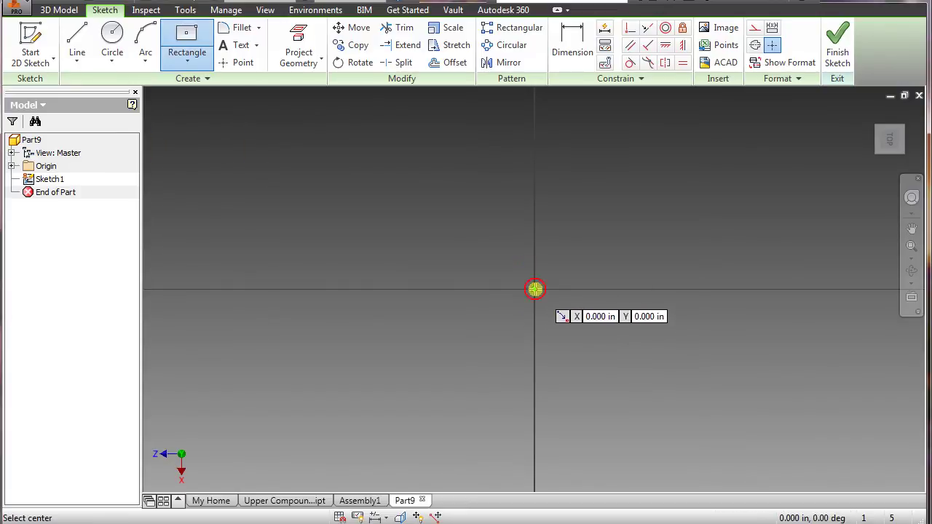
{"action": "left_click", "coordinate": [534, 289]}
{"action": "type", "text": "3"}
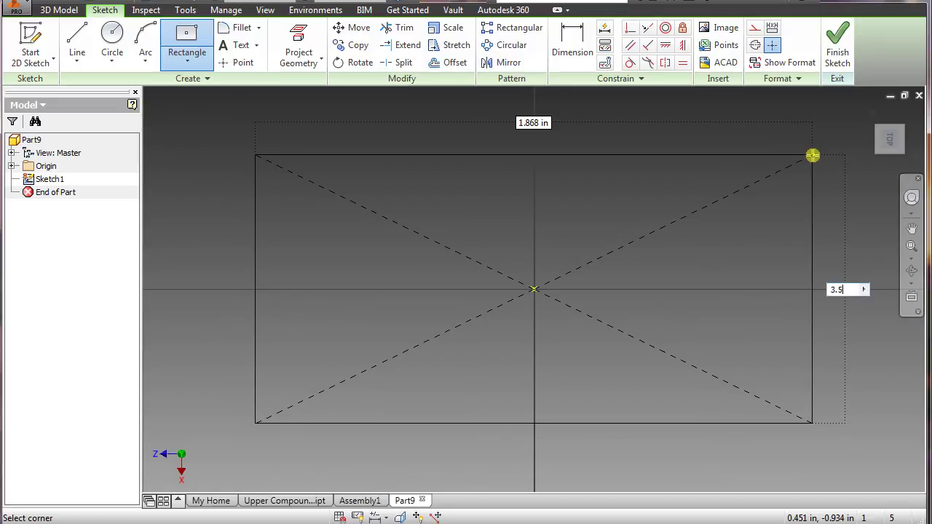
{"action": "type", "text": ".5"}
{"action": "key", "text": "Tab"}
{"action": "type", "text": "3.5"}
{"action": "key", "text": "Return"}
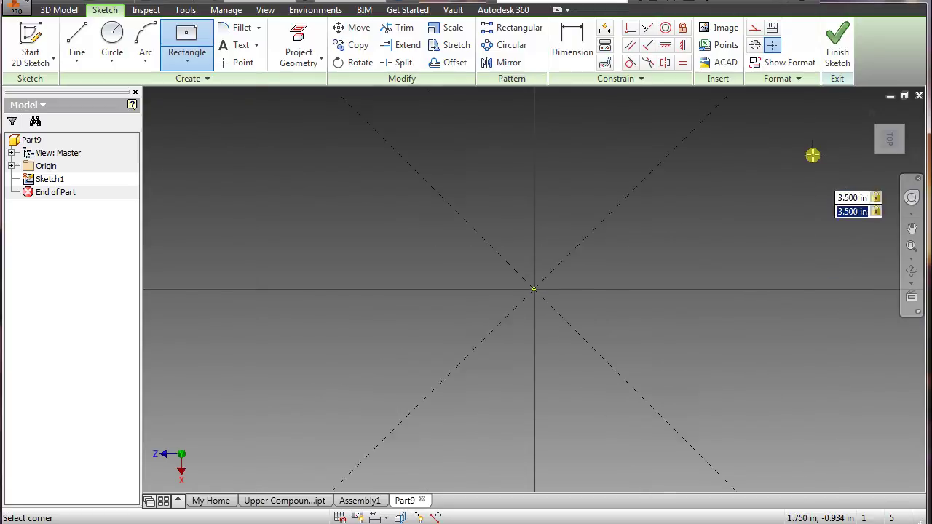
Finish the sketch and extrude the square 1.69 in into a solid block.
{"action": "left_click", "coordinate": [839, 56]}
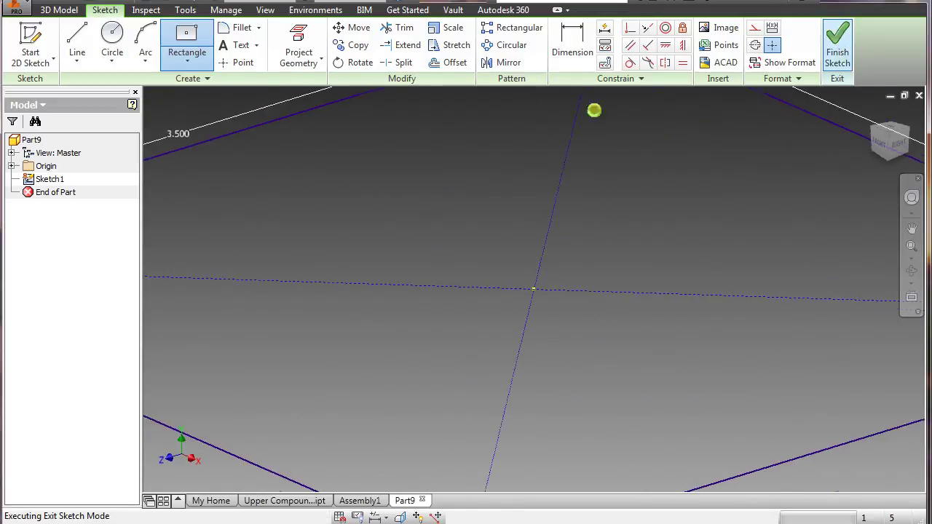
{"action": "left_click", "coordinate": [78, 44]}
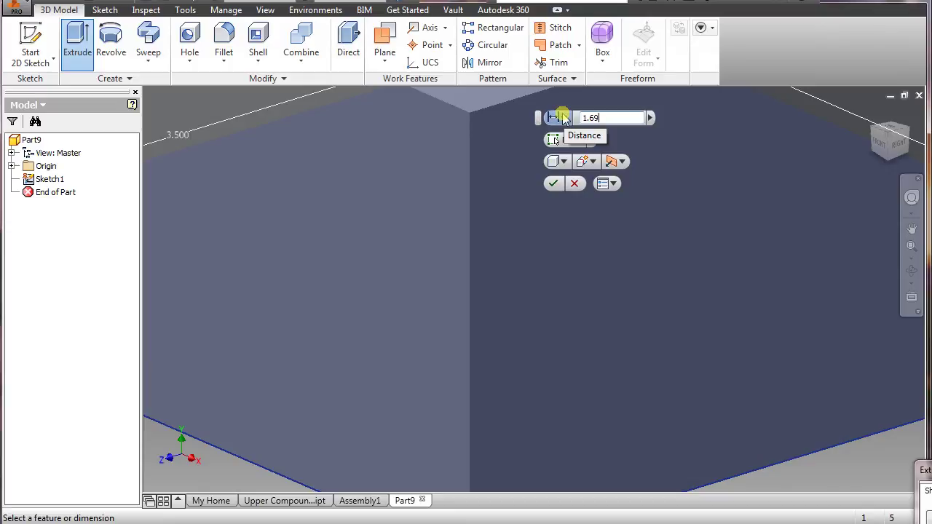
{"action": "key", "text": "Return"}
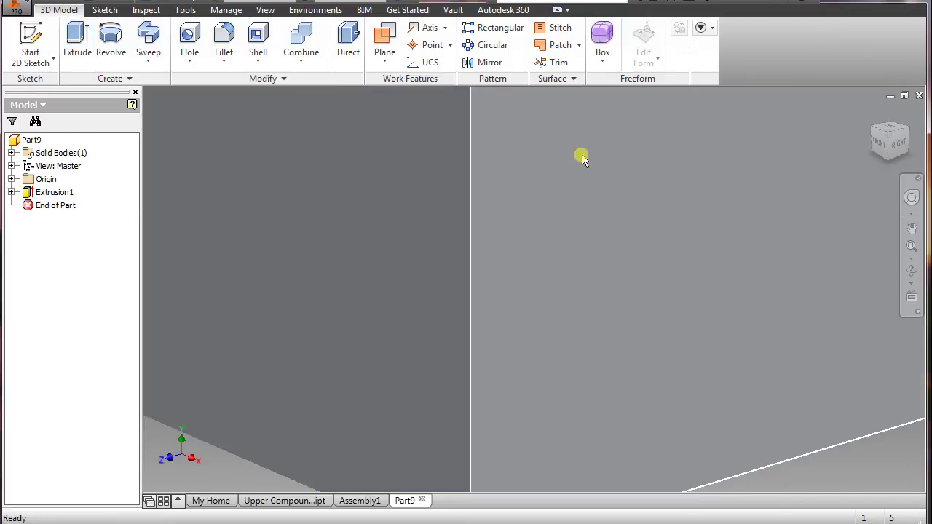
Switch the visual style to shaded with visible edges.
{"action": "key", "text": "F6"}
{"action": "left_click", "coordinate": [265, 10]}
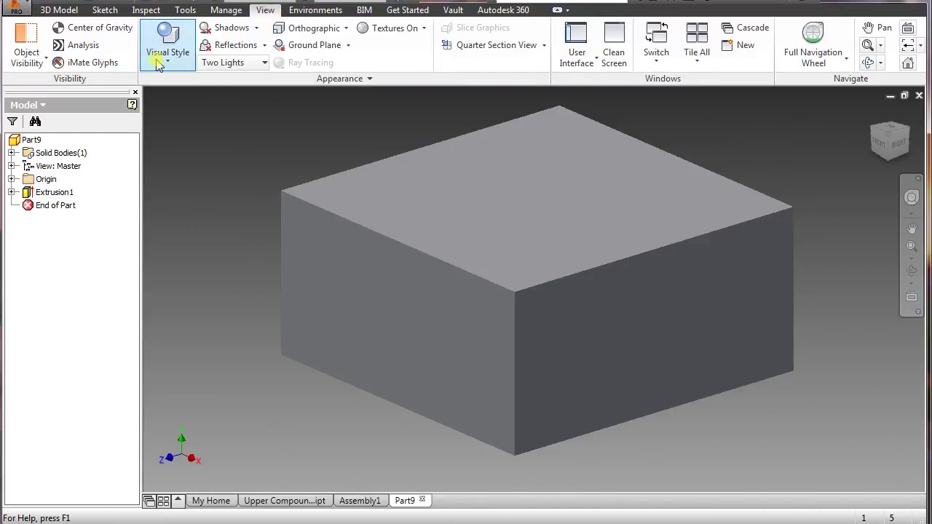
{"action": "left_click", "coordinate": [155, 59]}
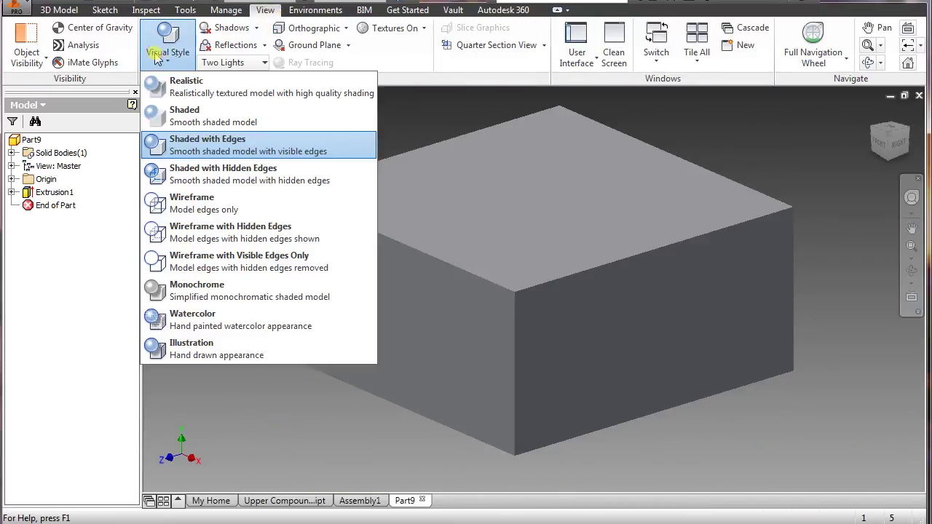
{"action": "left_click", "coordinate": [205, 145]}
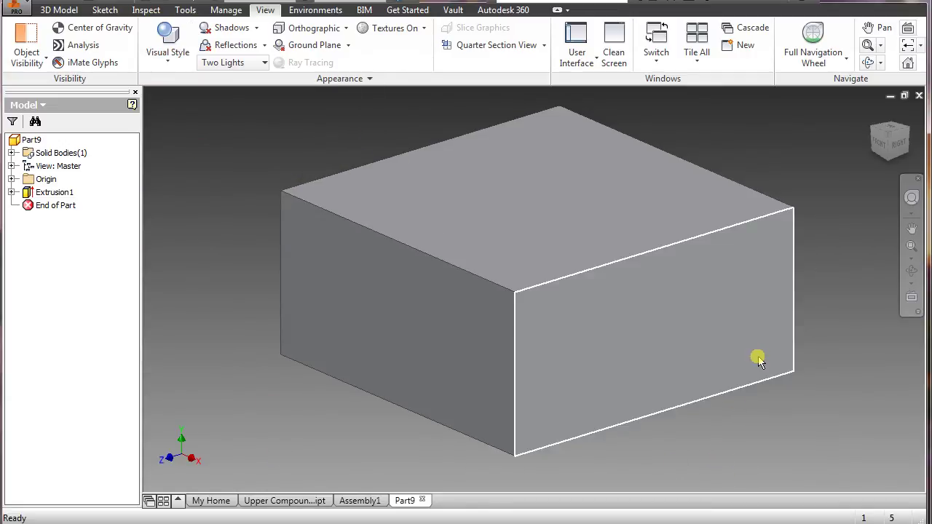
{"action": "left_click", "coordinate": [59, 10]}
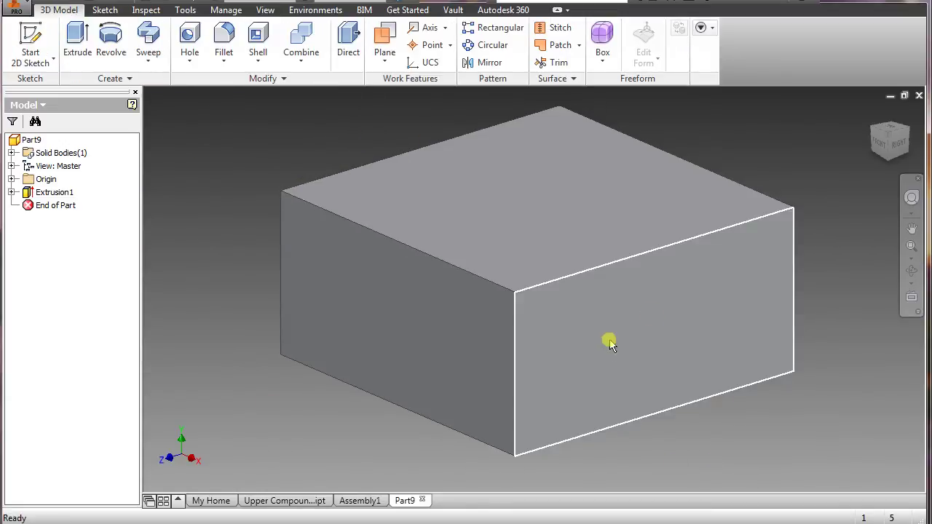
Start a sketch on the block's end face and draw a 4 in diameter circle.
{"action": "left_click", "coordinate": [652, 339]}
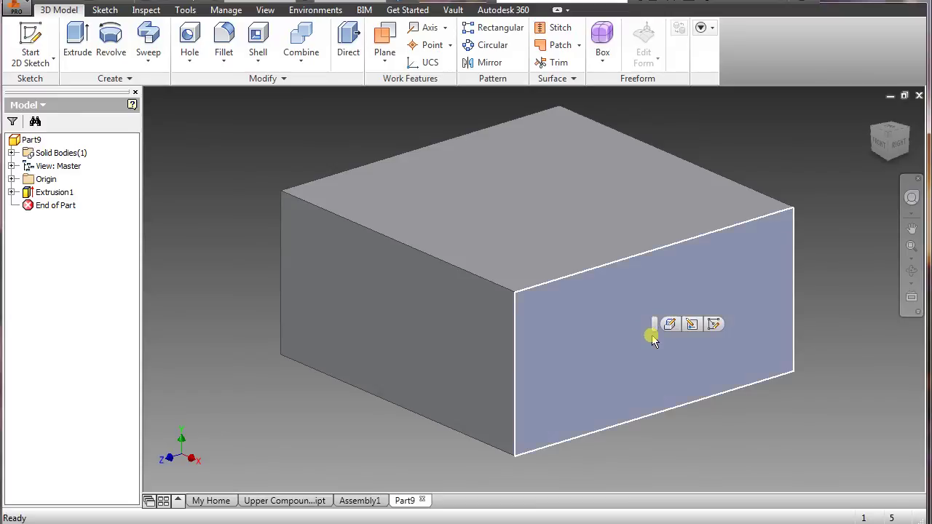
{"action": "left_click", "coordinate": [714, 324]}
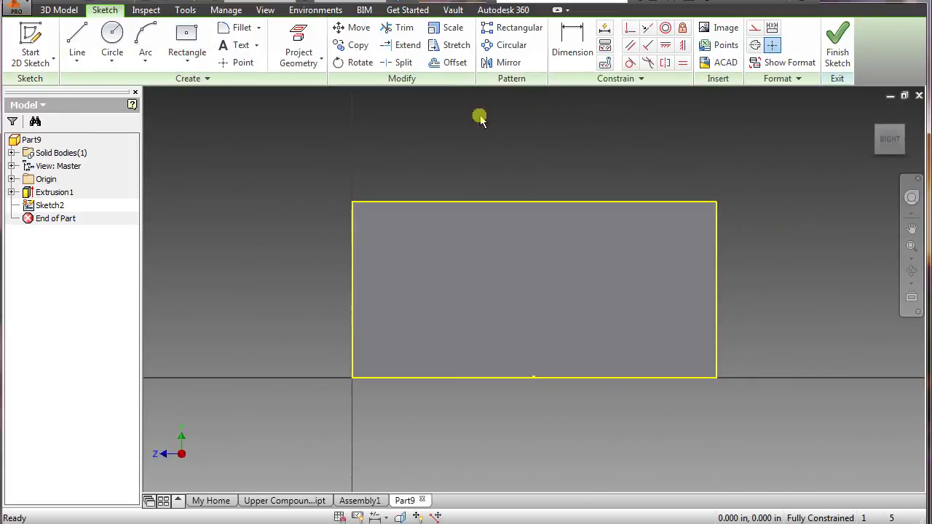
{"action": "scroll", "coordinate": [566, 384], "scroll_direction": "down", "scroll_amount": 3}
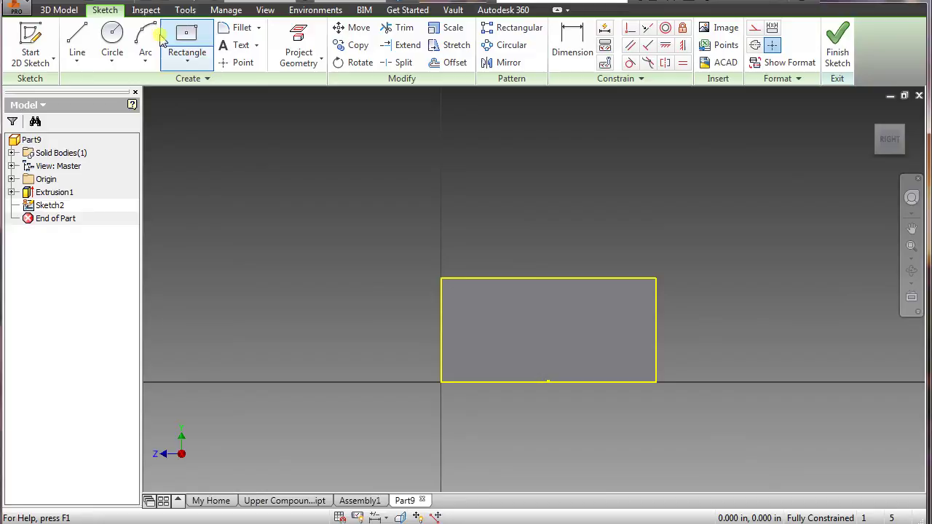
{"action": "left_click", "coordinate": [112, 36]}
{"action": "left_click", "coordinate": [477, 166]}
{"action": "type", "text": "4"}
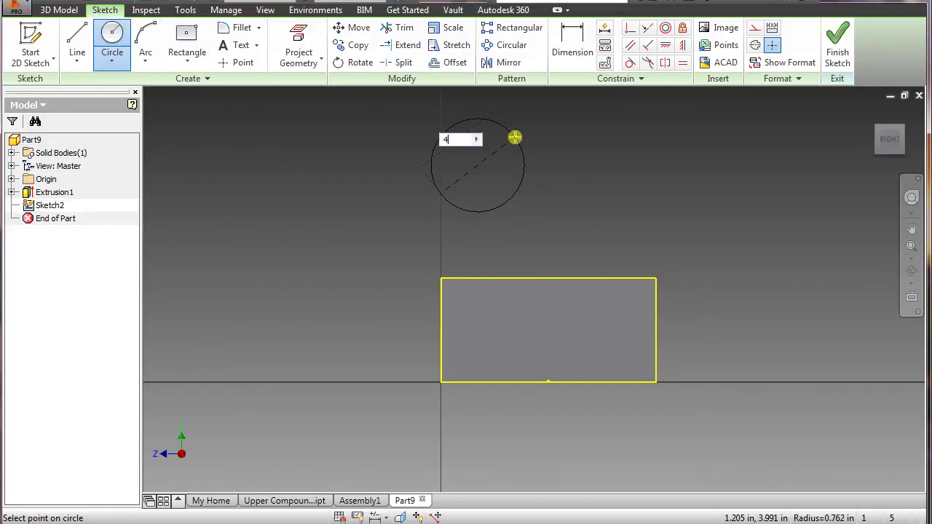
{"action": "key", "text": "Return"}
Dimension the circle centre 0 in horizontally and 2 in above the bottom edge midpoint.
{"action": "left_click", "coordinate": [585, 38]}
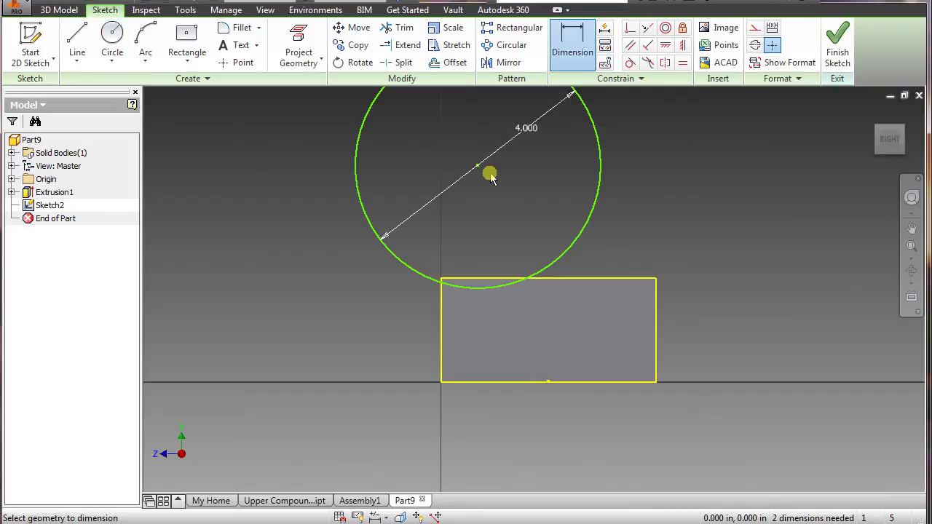
{"action": "left_click", "coordinate": [478, 166]}
{"action": "left_click", "coordinate": [547, 380]}
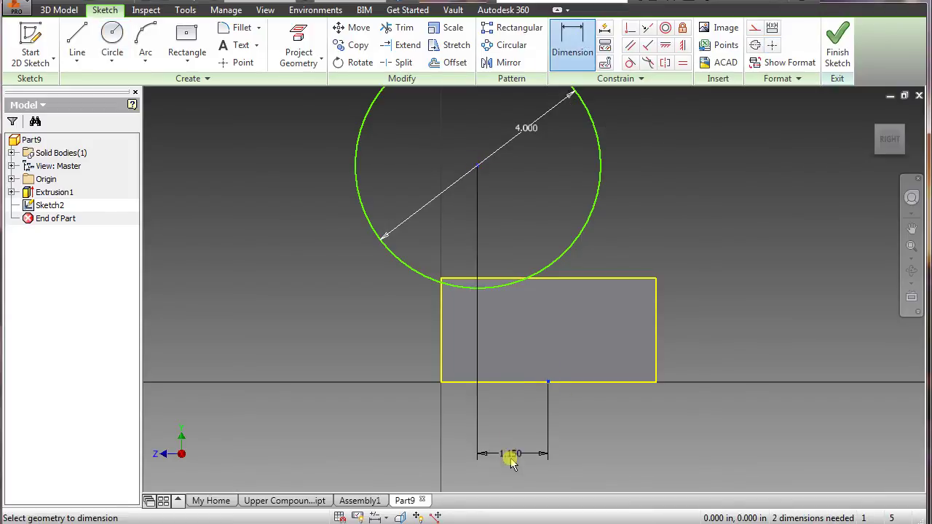
{"action": "left_click", "coordinate": [510, 448]}
{"action": "type", "text": "0"}
{"action": "key", "text": "Return"}
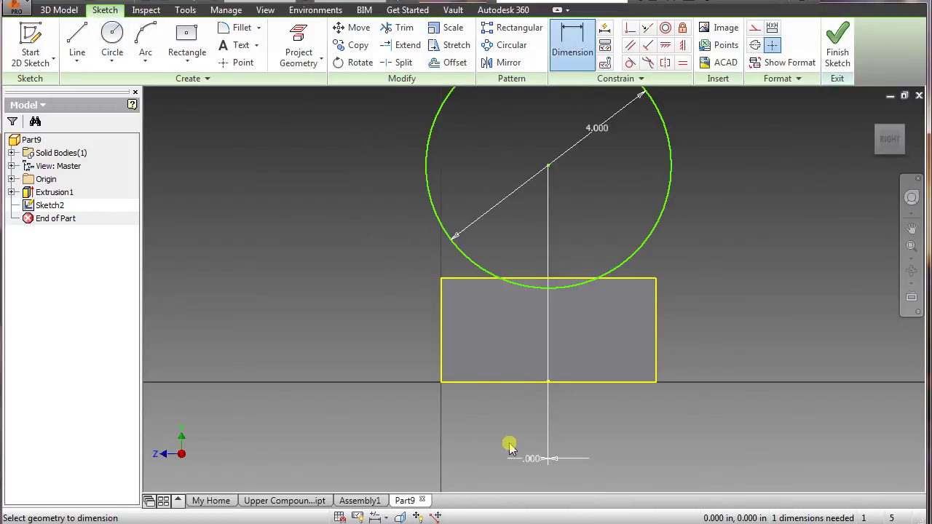
{"action": "left_click", "coordinate": [548, 166]}
{"action": "left_click", "coordinate": [546, 381]}
{"action": "left_click", "coordinate": [755, 299]}
{"action": "type", "text": "2"}
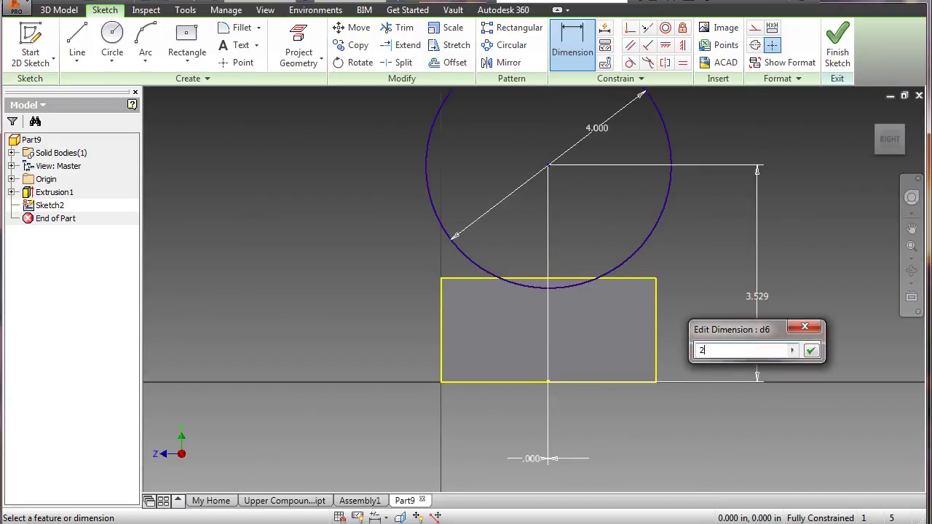
{"action": "key", "text": "Return"}
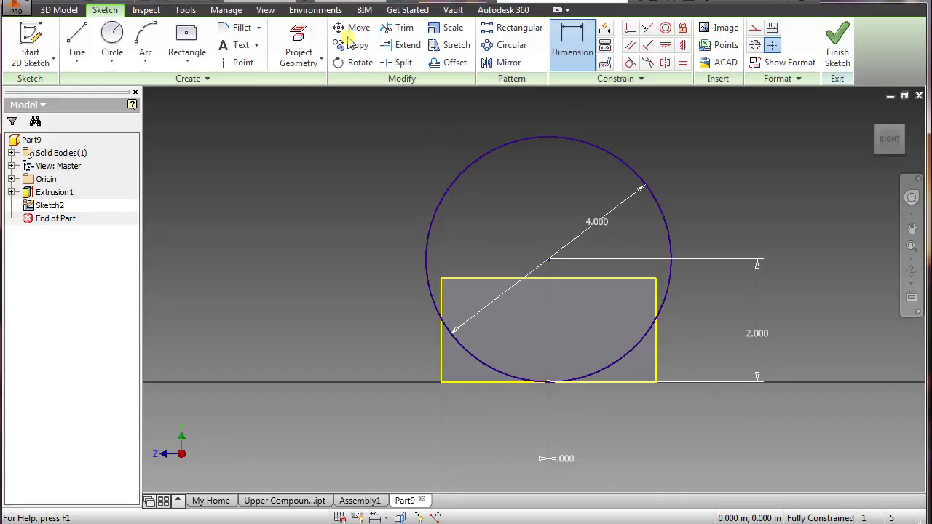
Trim the circle down to its lower arc and finish the sketch.
{"action": "left_click", "coordinate": [399, 27]}
{"action": "left_click", "coordinate": [452, 183]}
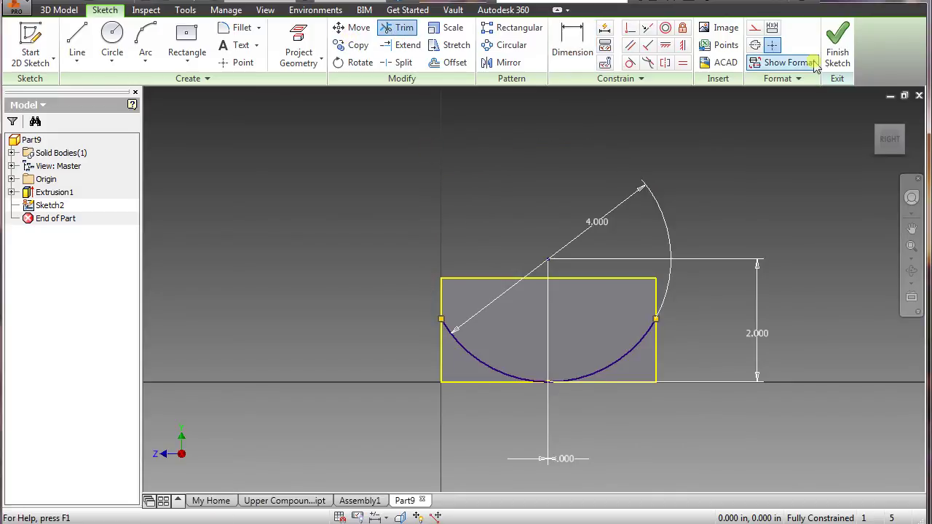
{"action": "left_click", "coordinate": [837, 52]}
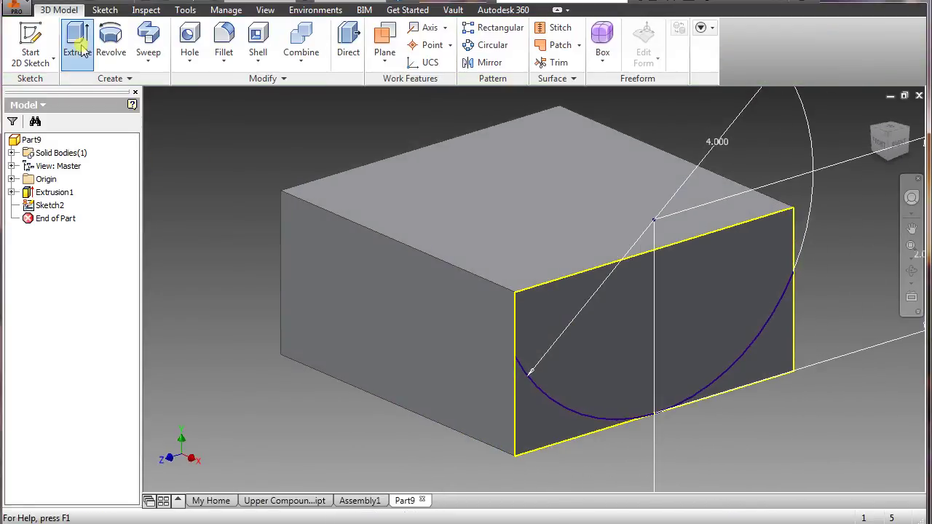
Extrude the corner regions below the arc as a cut through the block's full length.
{"action": "left_click", "coordinate": [77, 40]}
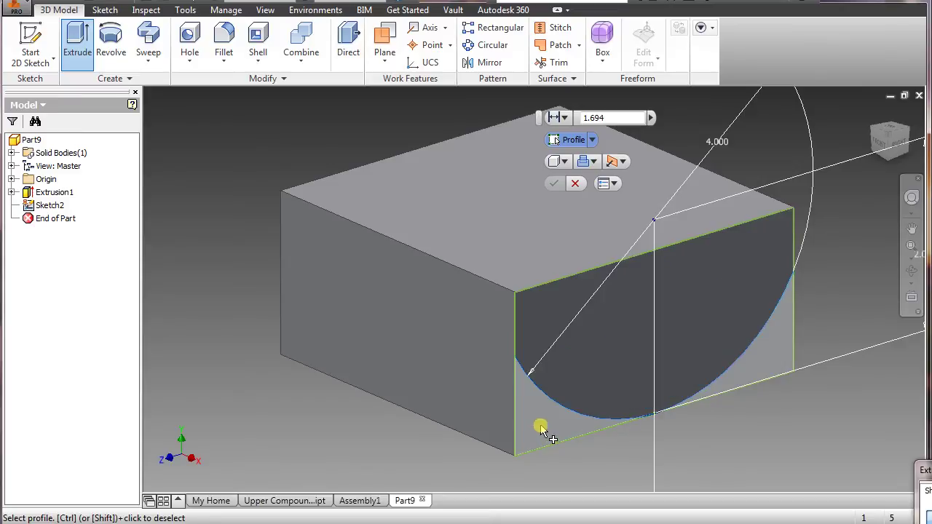
{"action": "left_click", "coordinate": [538, 428]}
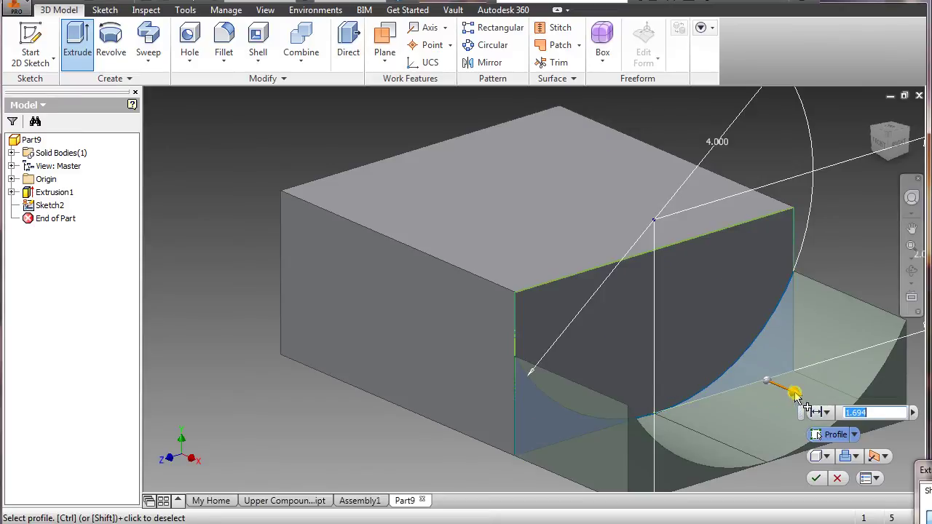
{"action": "left_click_drag", "start_coordinate": [795, 394], "coordinate": [298, 247]}
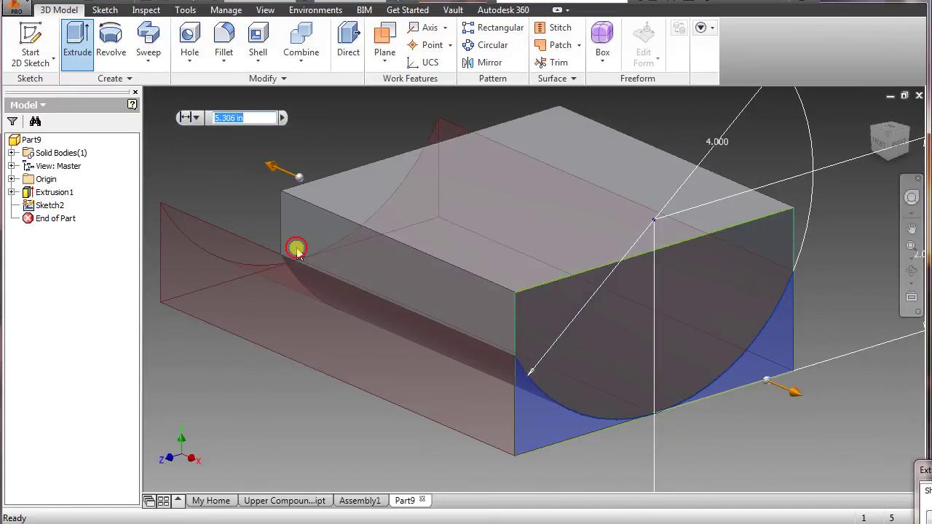
{"action": "left_click", "coordinate": [186, 184]}
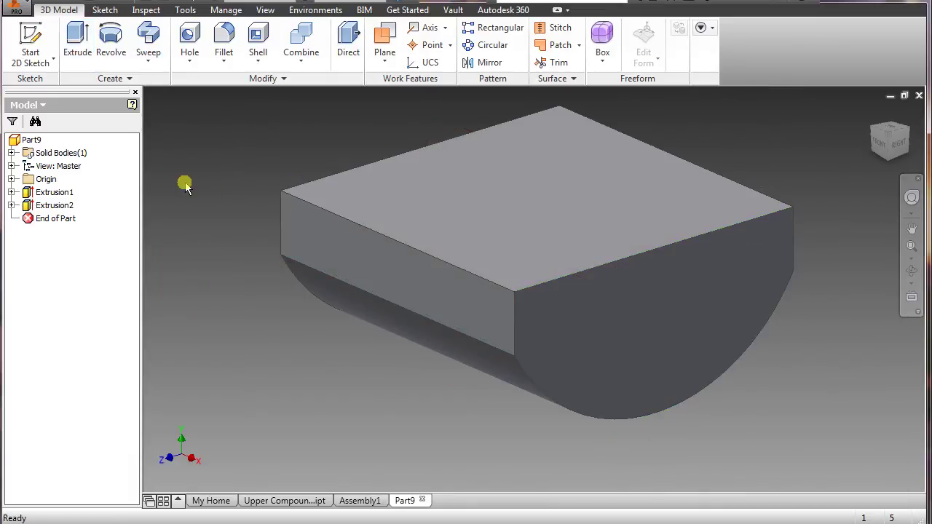
{"action": "left_click", "coordinate": [480, 308]}
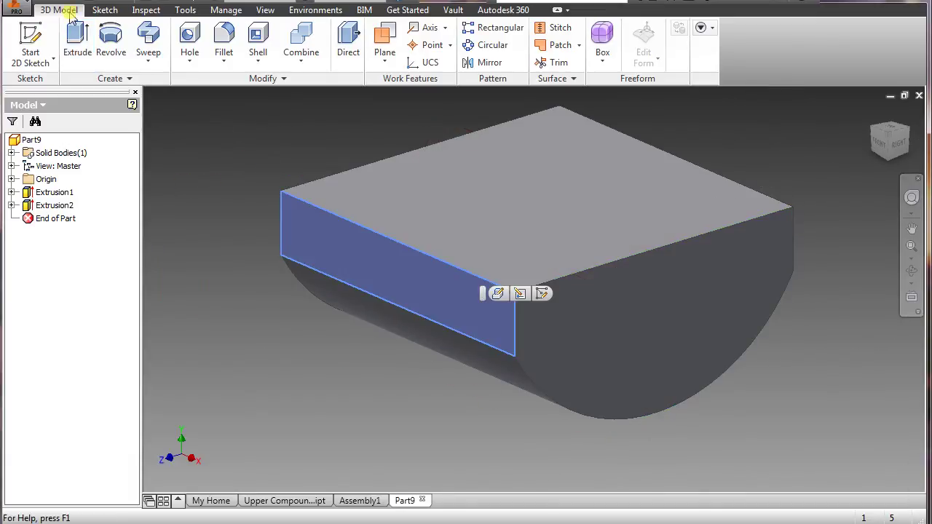
Start a sketch on the block's side face and draw a 4 in diameter circle.
{"action": "left_click", "coordinate": [31, 43]}
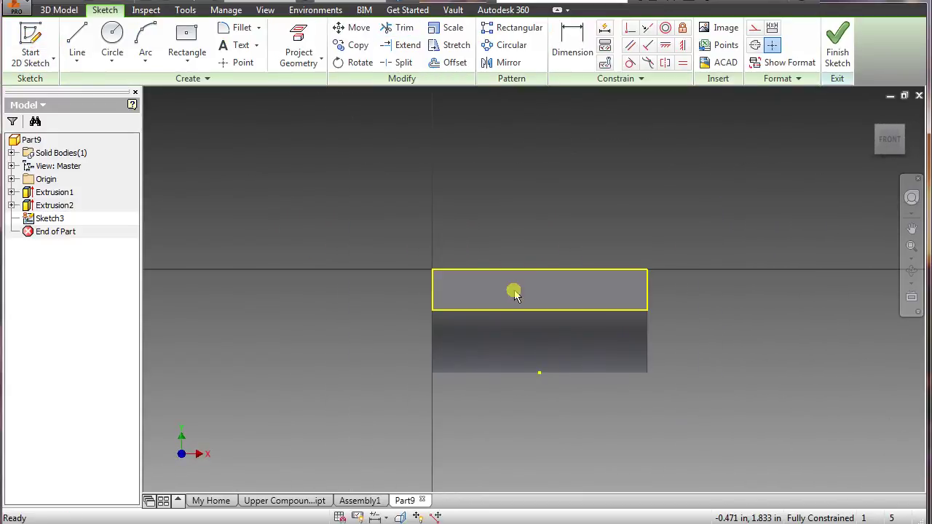
{"action": "middle_click_drag", "start_coordinate": [505, 356], "coordinate": [505, 436]}
{"action": "left_click", "coordinate": [112, 38]}
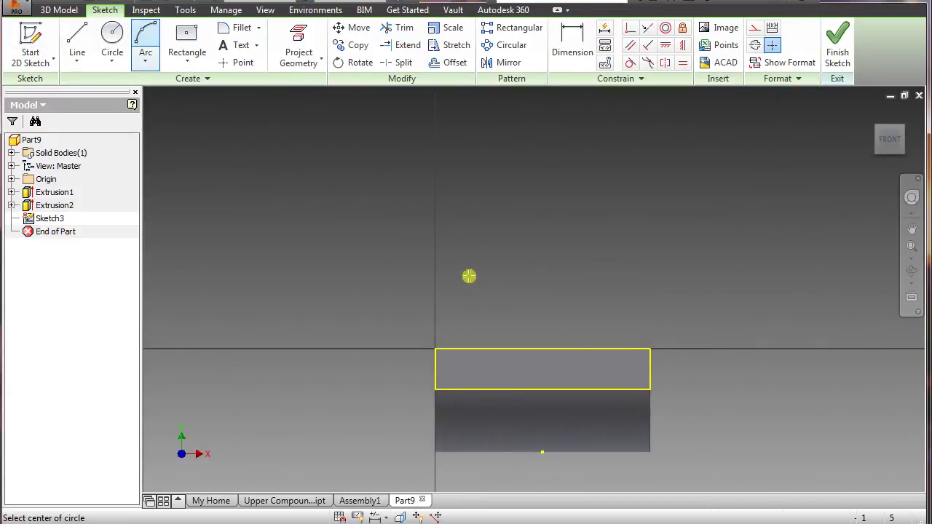
{"action": "left_click", "coordinate": [474, 273]}
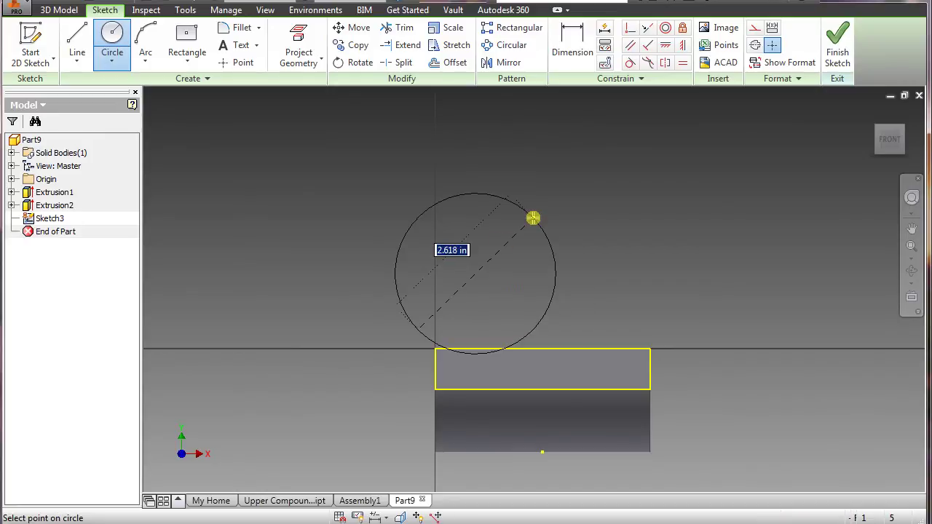
{"action": "type", "text": "4"}
{"action": "key", "text": "Return"}
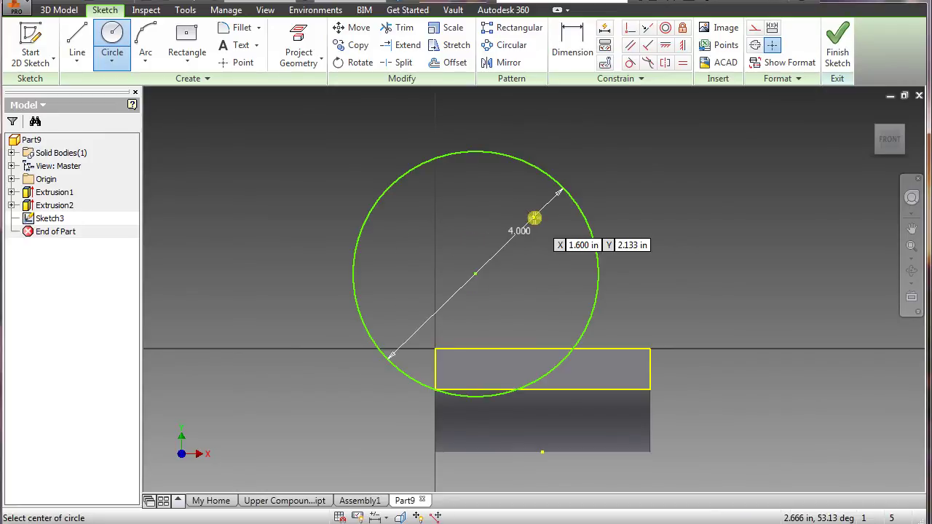
Dimension the circle centre 0 horizontally and 3.132 in above the bottom midpoint.
{"action": "left_click", "coordinate": [569, 38]}
{"action": "left_click", "coordinate": [542, 452]}
{"action": "left_click", "coordinate": [535, 480]}
{"action": "type", "text": "0"}
{"action": "key", "text": "Return"}
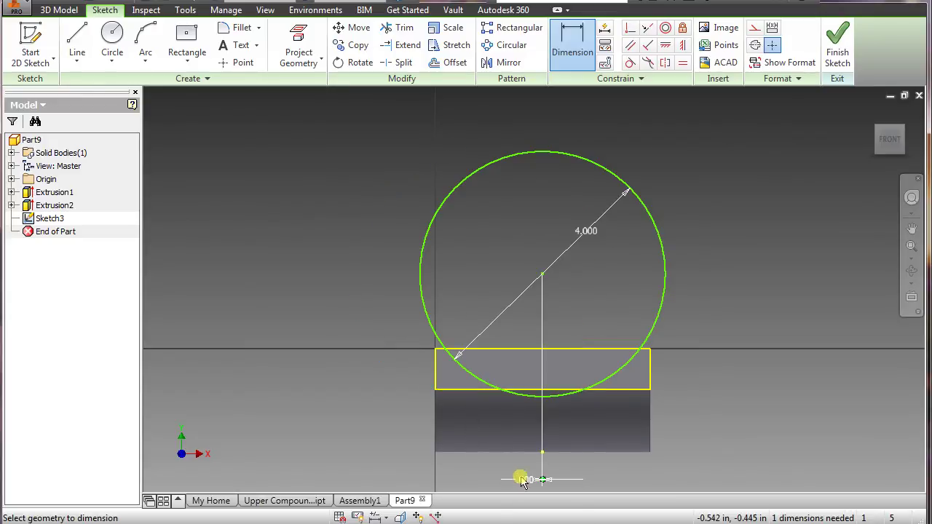
{"action": "left_click", "coordinate": [542, 452]}
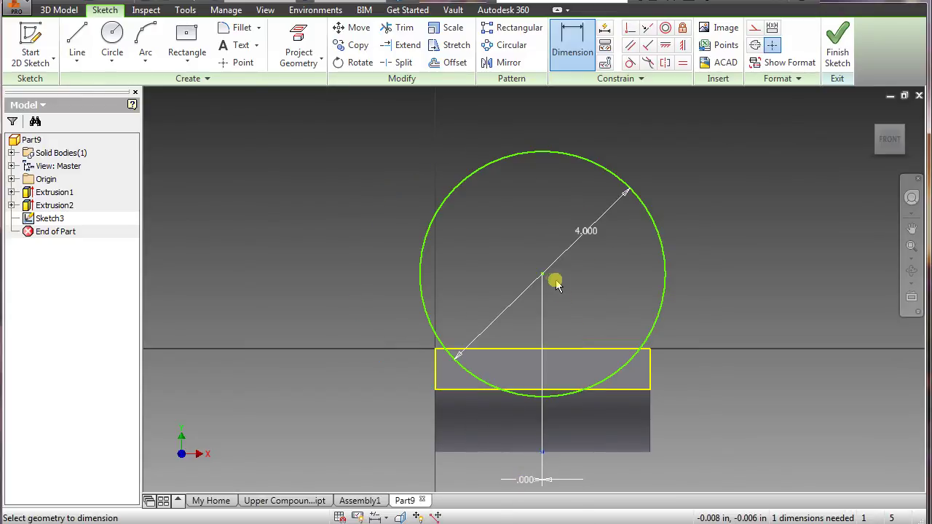
{"action": "left_click", "coordinate": [542, 274]}
{"action": "left_click", "coordinate": [762, 350]}
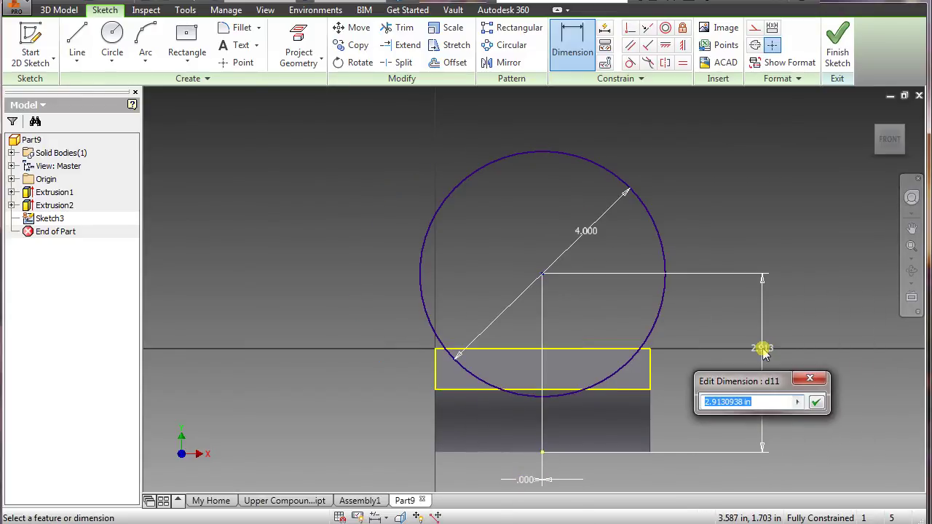
{"action": "type", "text": "3.132"}
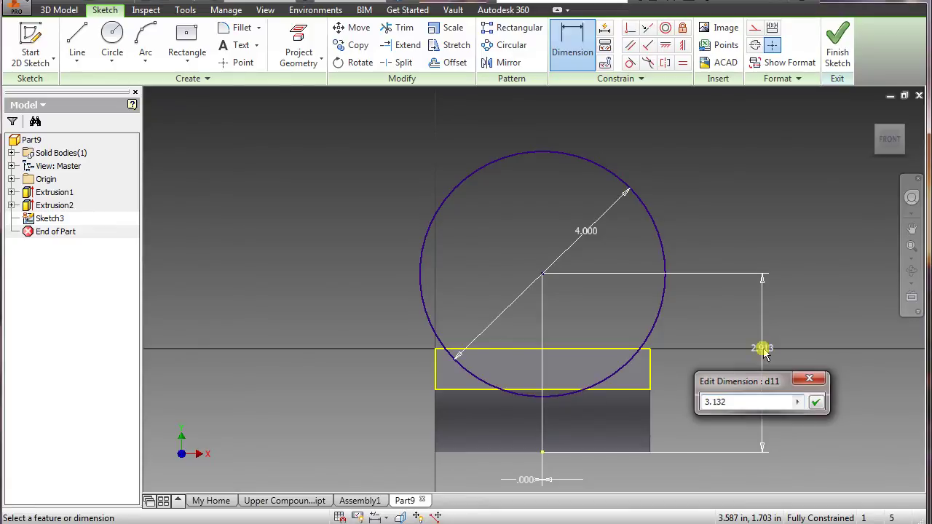
{"action": "key", "text": "Return"}
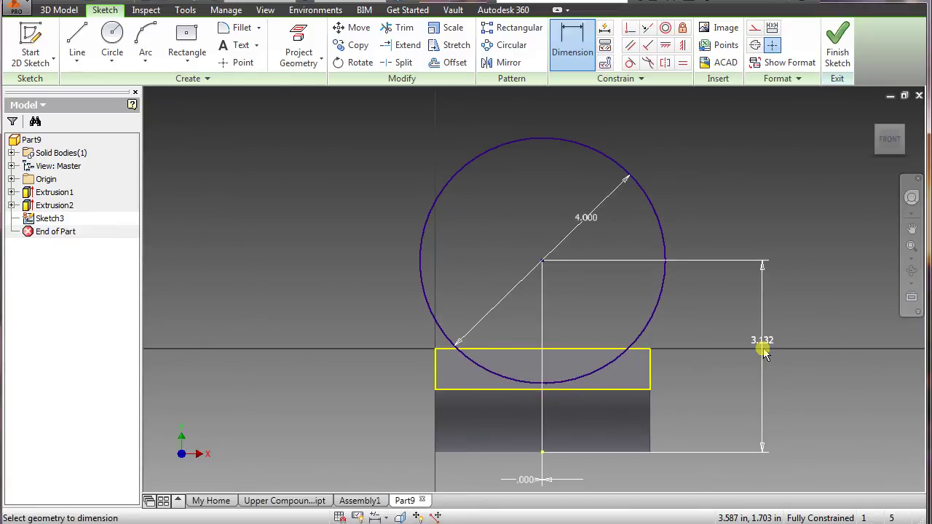
Trim away the circle's upper portion and finish the sketch.
{"action": "left_click", "coordinate": [408, 29]}
{"action": "left_click", "coordinate": [442, 188]}
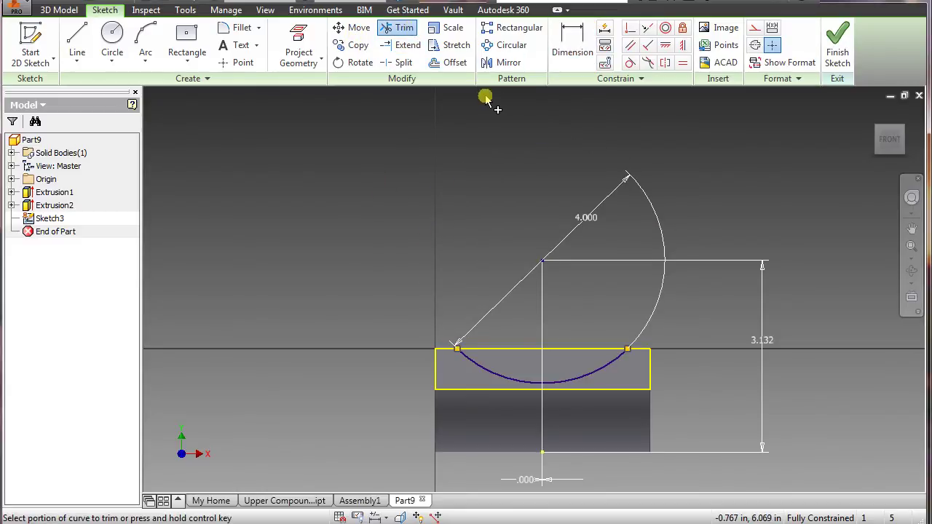
{"action": "left_click", "coordinate": [838, 48]}
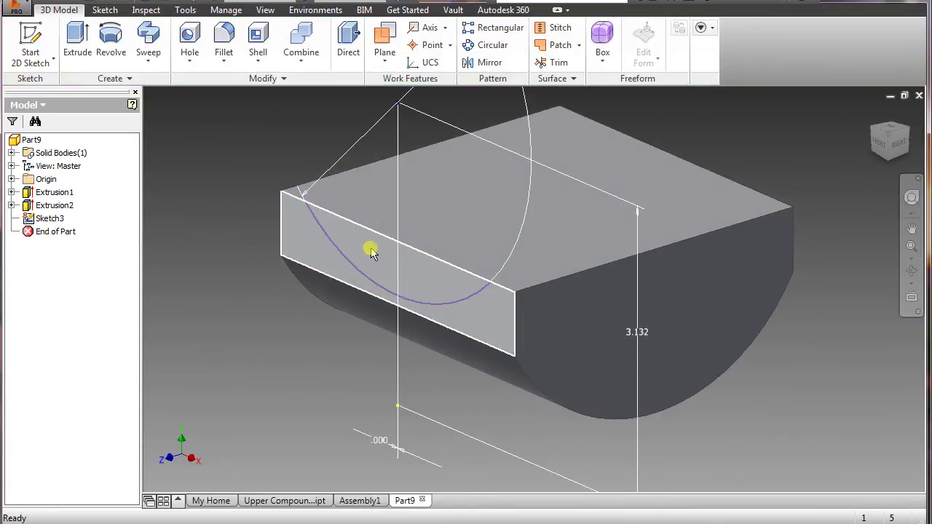
Extrude the arc profile as a cut, forming a curved cradle across the block's top.
{"action": "left_click", "coordinate": [371, 251]}
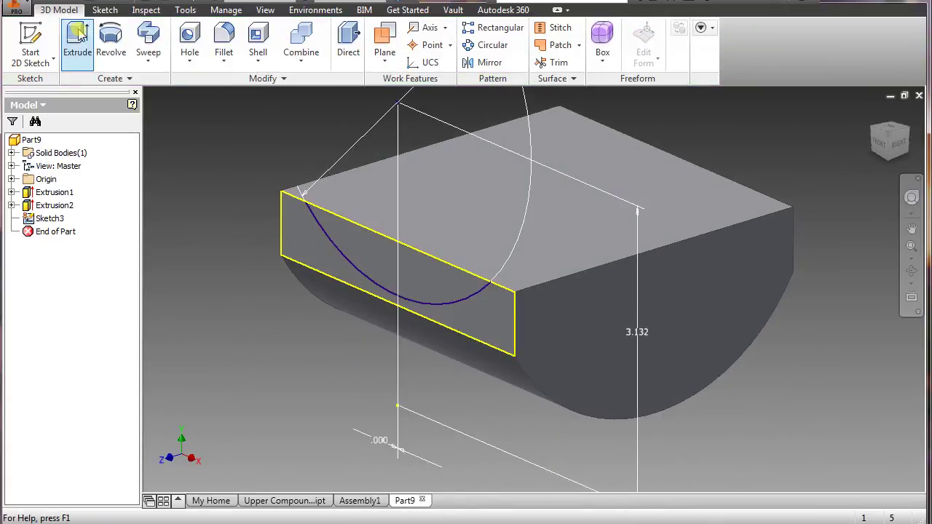
{"action": "left_click", "coordinate": [78, 35]}
{"action": "left_click", "coordinate": [335, 231]}
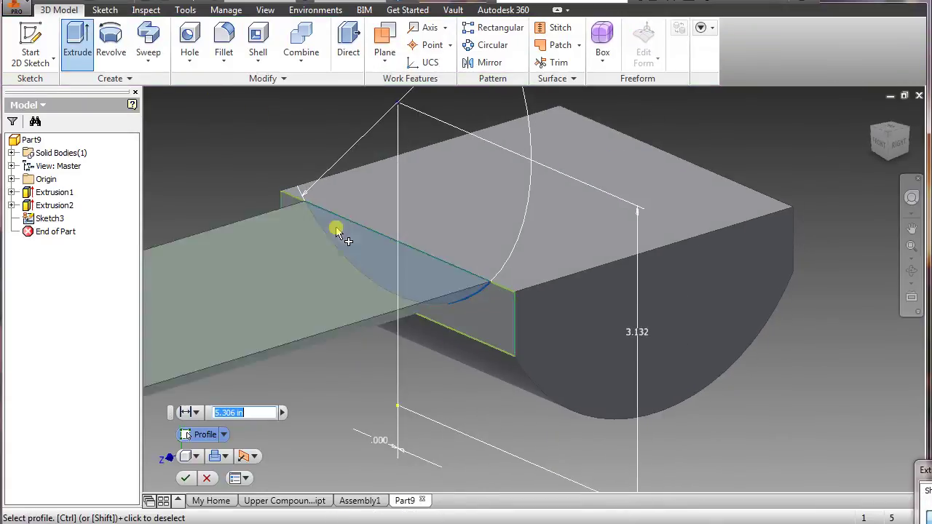
{"action": "left_click", "coordinate": [224, 456]}
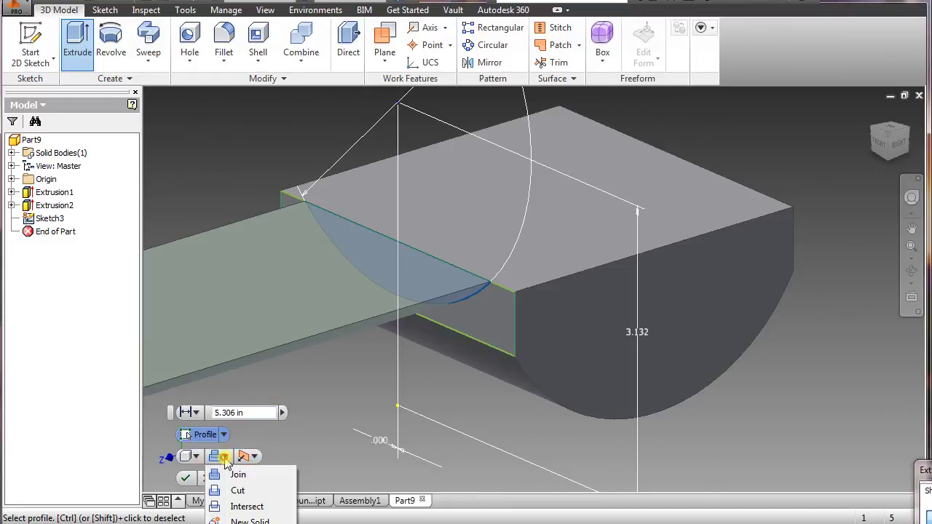
{"action": "left_click", "coordinate": [236, 492]}
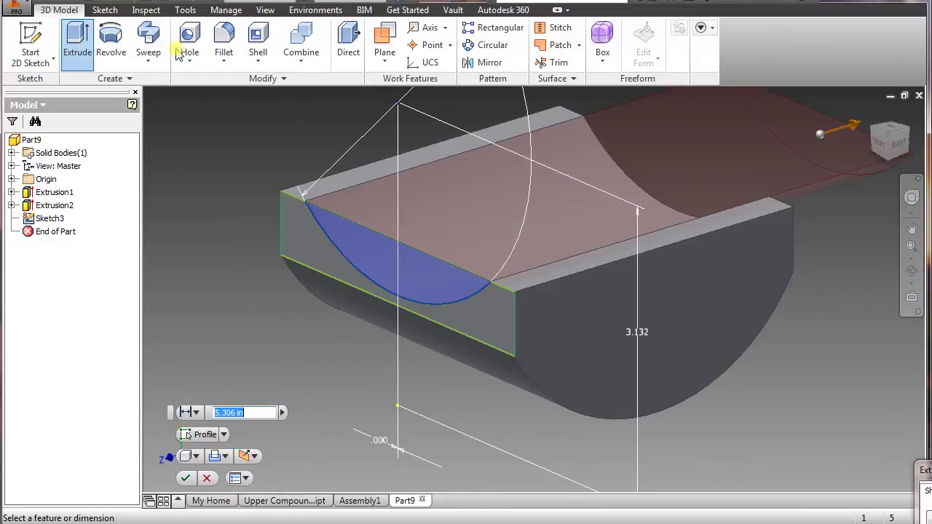
{"action": "left_click", "coordinate": [186, 478]}
{"action": "key", "text": "F5"}
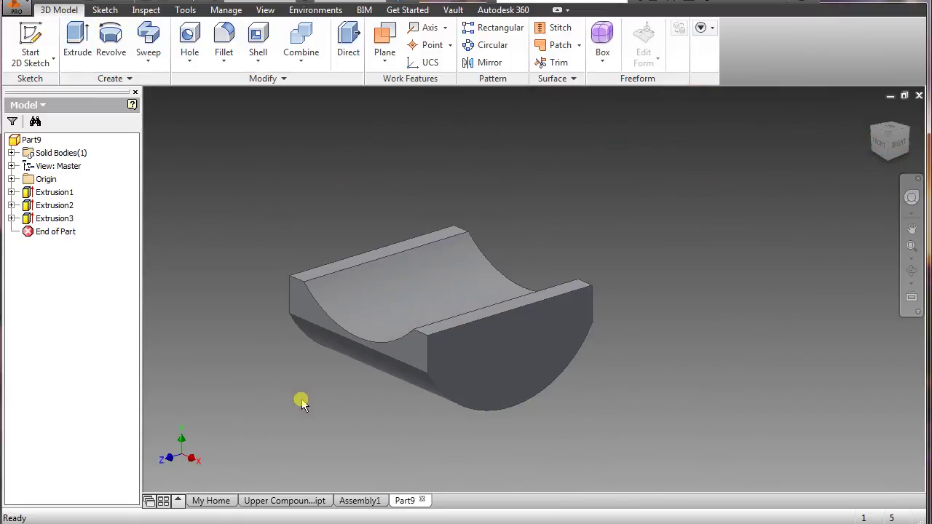
{"action": "key", "text": "F5"}
{"action": "key", "text": "F5"}
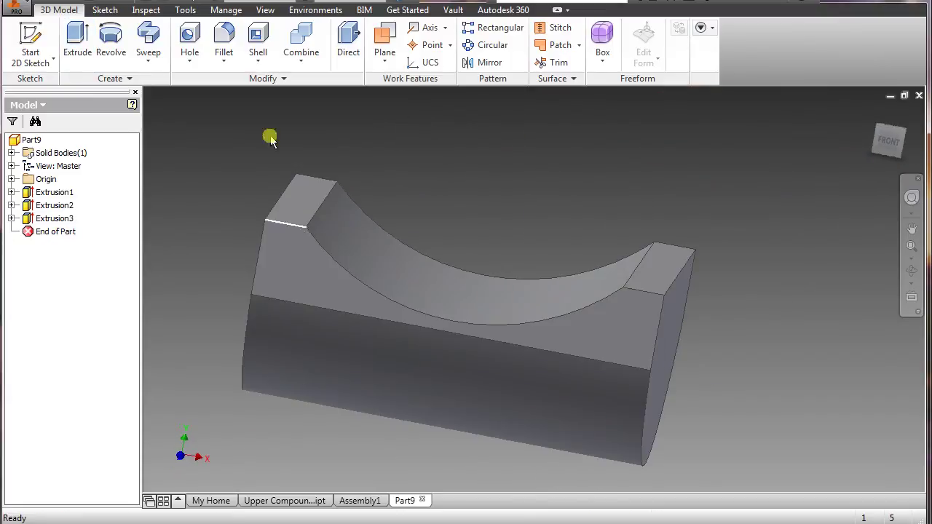
Place a tapped 1/4-20 UNC hole on the top face, .288 and .250 from two edges.
{"action": "left_click", "coordinate": [287, 260]}
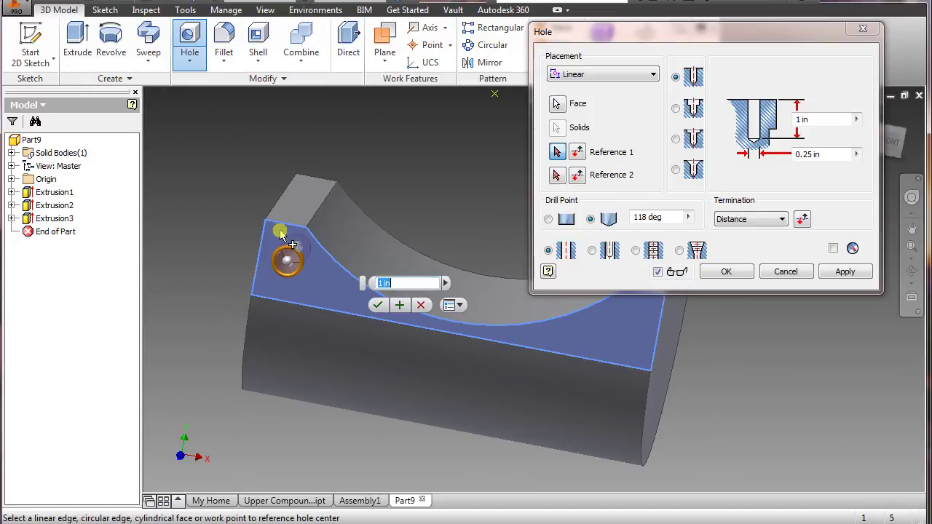
{"action": "left_click", "coordinate": [276, 226]}
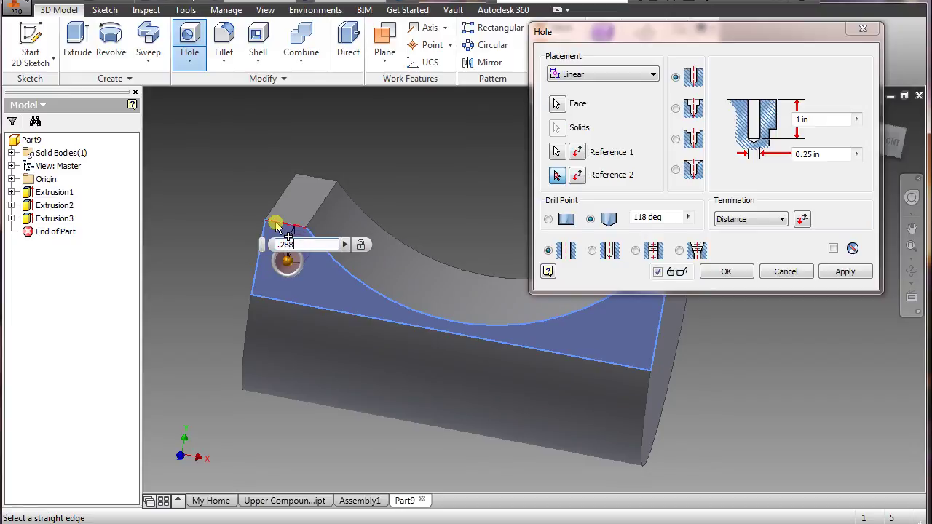
{"action": "left_click", "coordinate": [255, 278]}
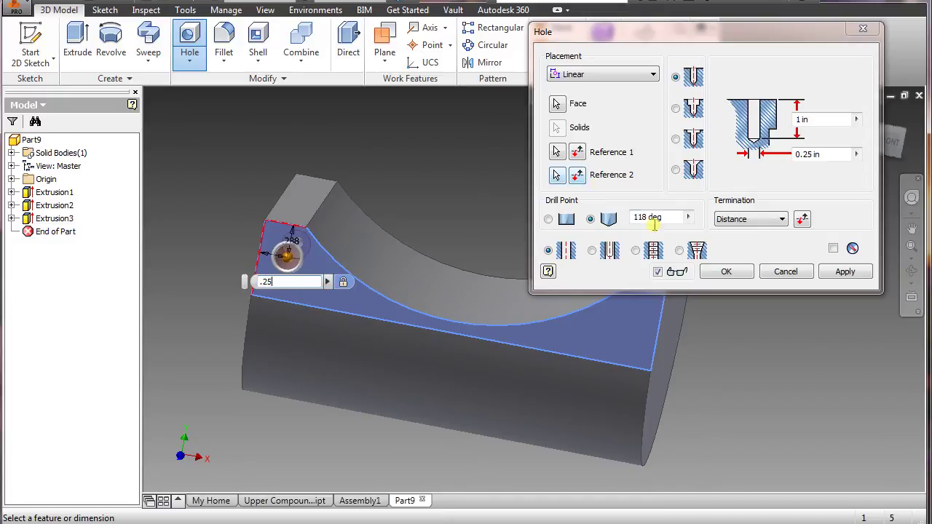
{"action": "left_click", "coordinate": [637, 251]}
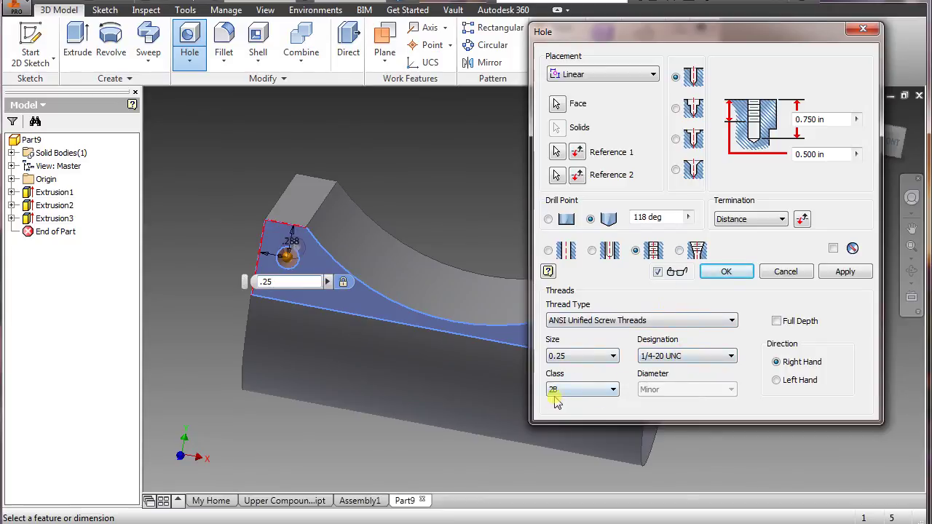
Set the hole depth .812 and thread depth .625, then create the hole.
{"action": "left_click", "coordinate": [808, 119]}
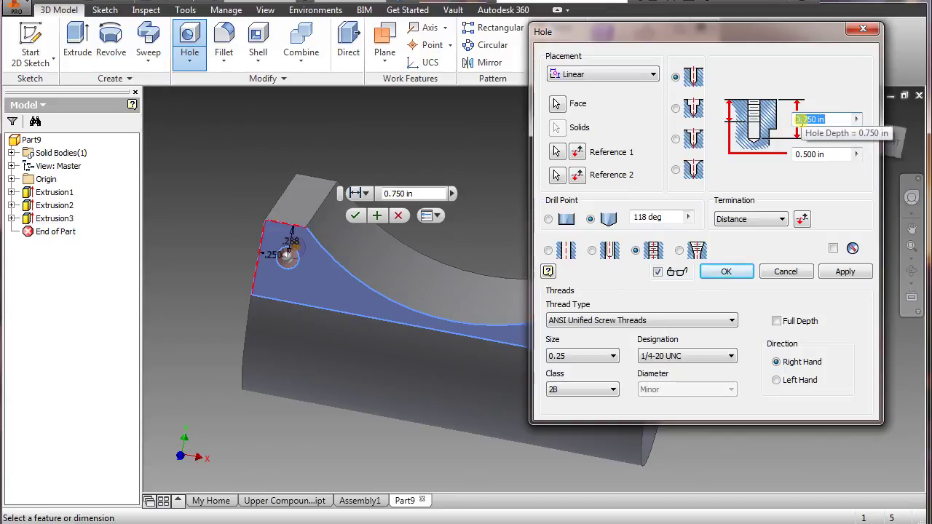
{"action": "type", "text": ".625"}
{"action": "left_click", "coordinate": [807, 154]}
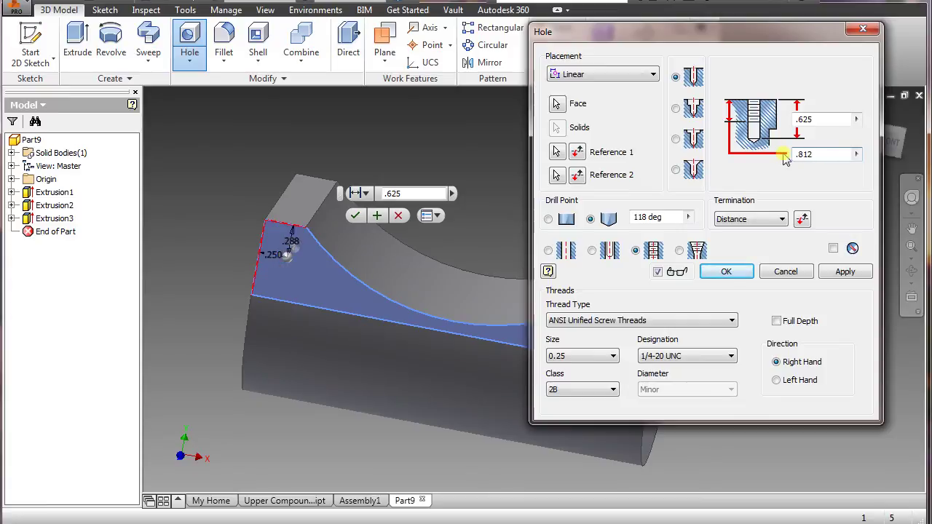
{"action": "key", "text": "shift+Tab"}
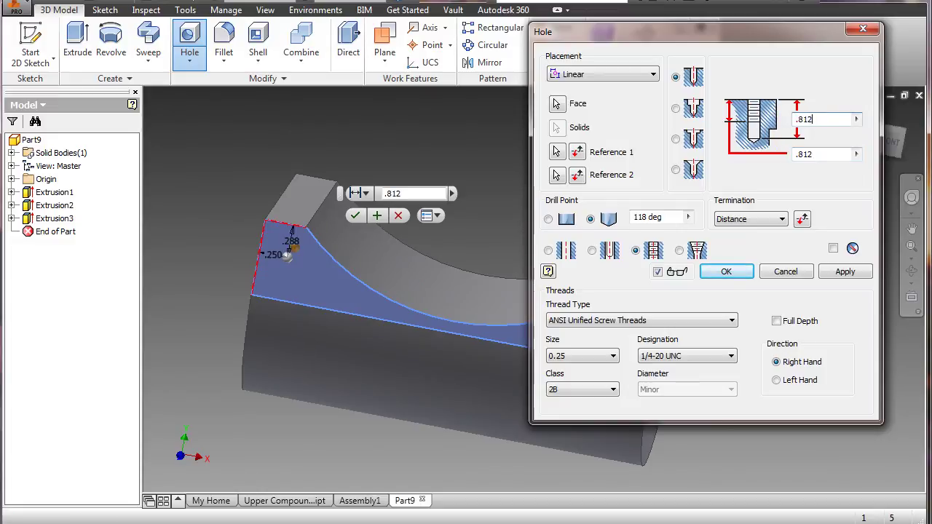
{"action": "key", "text": "Tab"}
{"action": "type", "text": ".6"}
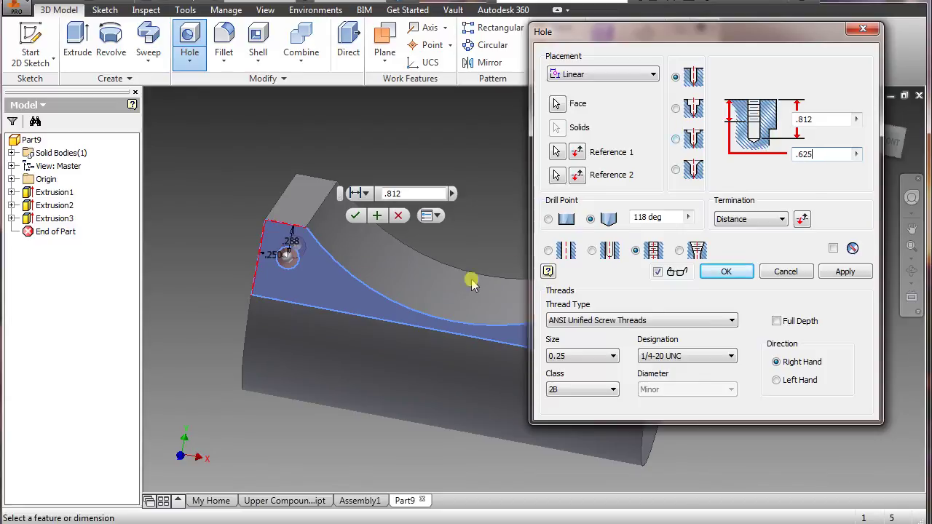
{"action": "left_click", "coordinate": [731, 274]}
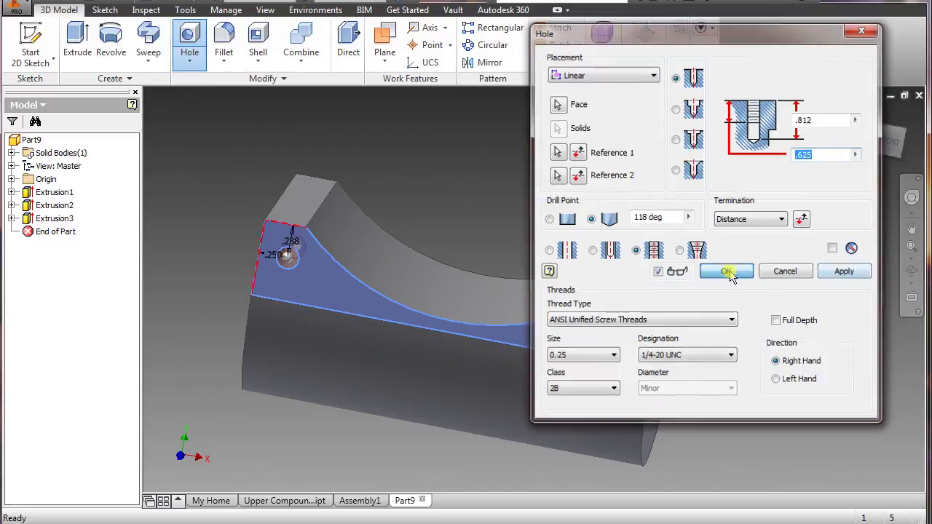
{"action": "key", "text": "F4"}
{"action": "left_click_drag", "start_coordinate": [335, 325], "coordinate": [291, 287]}
Mirror the tapped hole across the YZ Plane to the opposite corner.
{"action": "scroll", "coordinate": [291, 276], "scroll_direction": "up", "scroll_amount": 3}
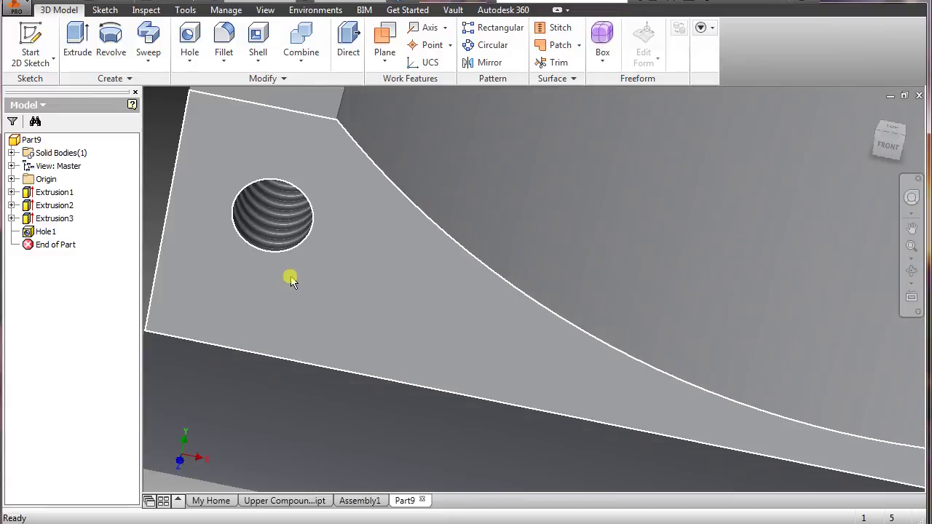
{"action": "scroll", "coordinate": [291, 276], "scroll_direction": "down", "scroll_amount": 1}
{"action": "key", "text": "Escape"}
{"action": "scroll", "coordinate": [566, 243], "scroll_direction": "down", "scroll_amount": 2}
{"action": "left_click", "coordinate": [484, 62]}
{"action": "left_click", "coordinate": [397, 239]}
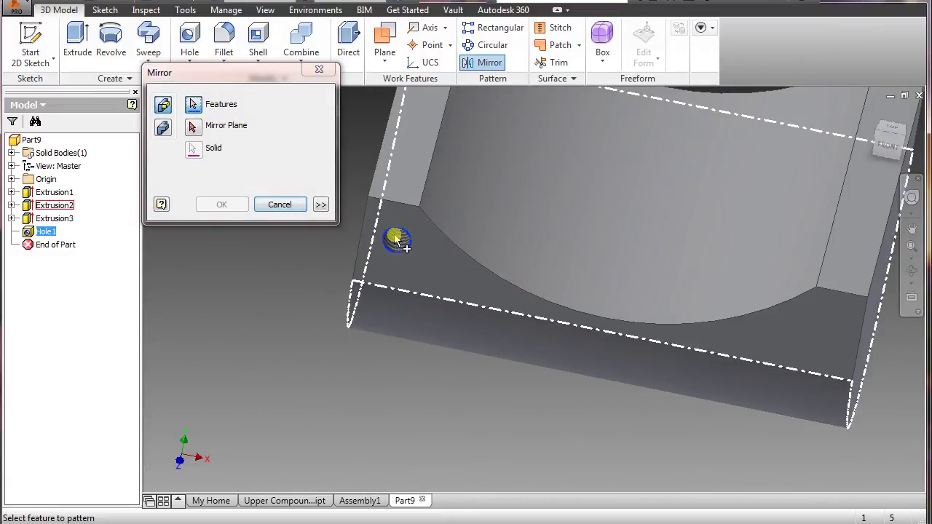
{"action": "left_click", "coordinate": [193, 128]}
{"action": "left_click", "coordinate": [11, 179]}
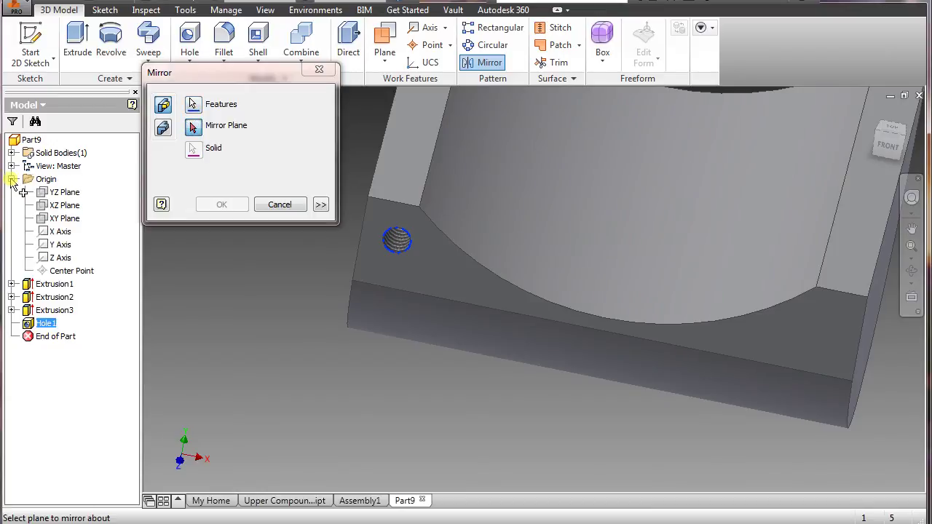
{"action": "left_click", "coordinate": [53, 193]}
{"action": "left_click", "coordinate": [219, 204]}
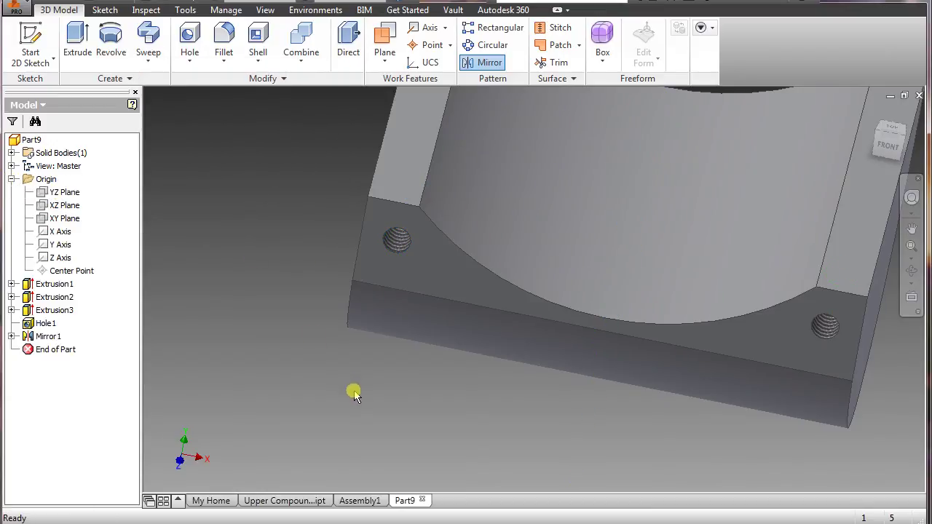
Mirror both tapped holes across the XY Plane, giving one near each top corner.
{"action": "scroll", "coordinate": [353, 393], "scroll_direction": "down", "scroll_amount": 3}
{"action": "left_click", "coordinate": [487, 62]}
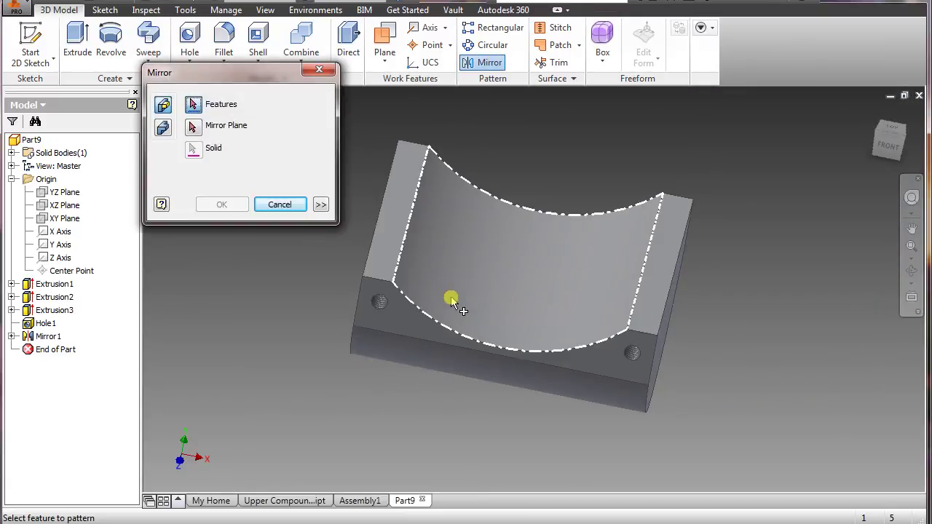
{"action": "left_click", "coordinate": [381, 305]}
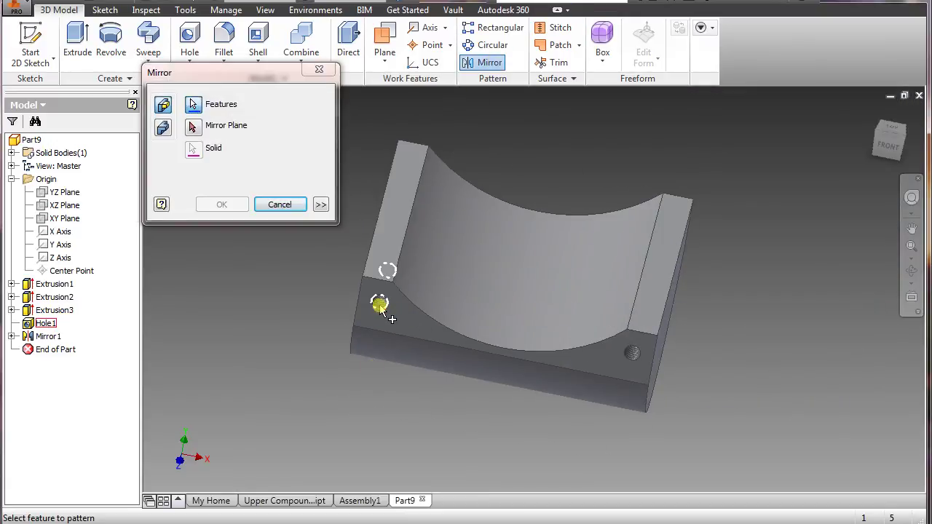
{"action": "left_click", "coordinate": [632, 354]}
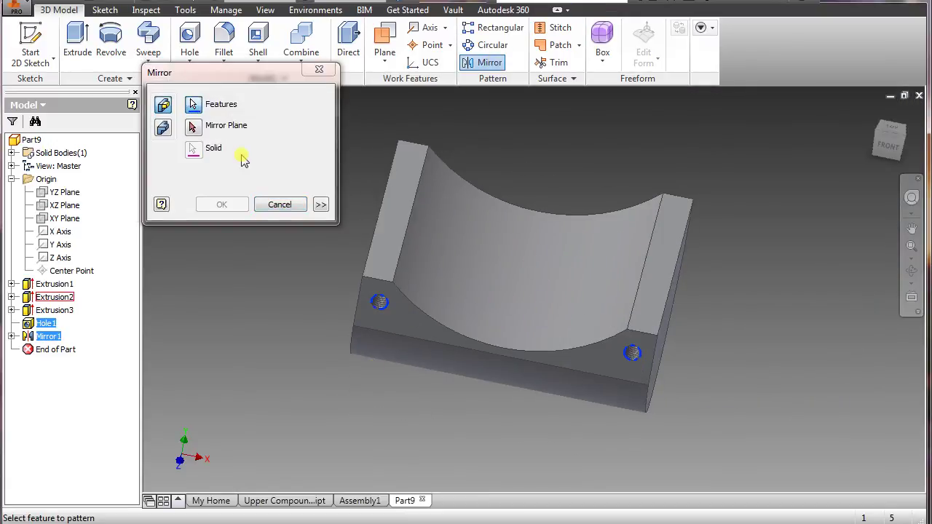
{"action": "left_click", "coordinate": [194, 127]}
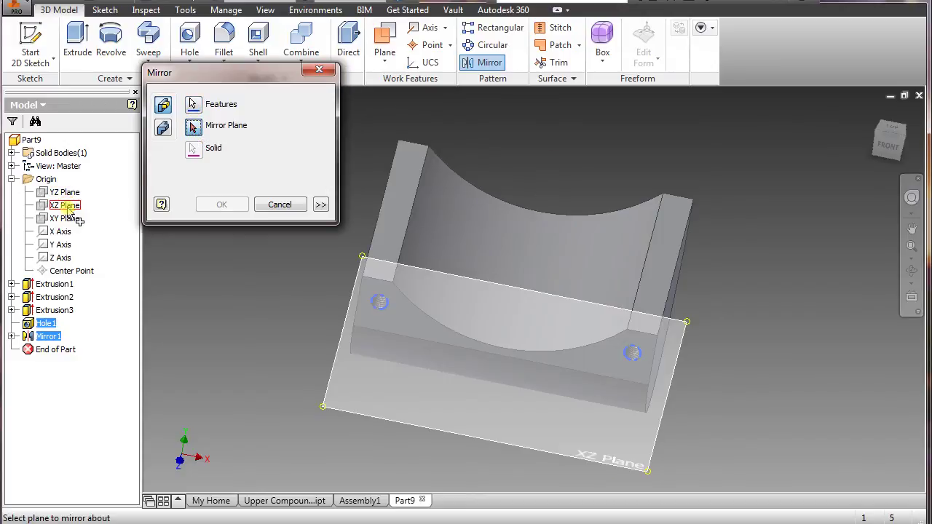
{"action": "left_click", "coordinate": [66, 220]}
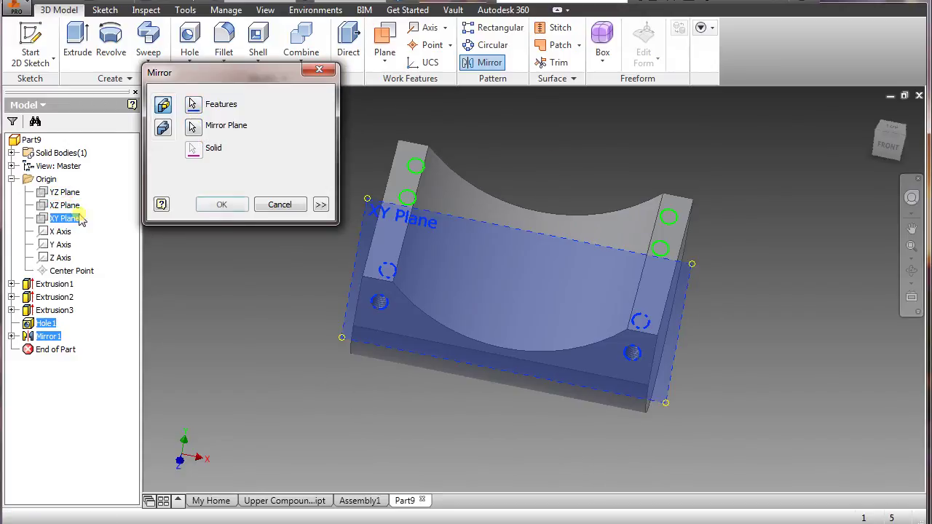
{"action": "left_click", "coordinate": [221, 204]}
{"action": "middle_click_drag", "start_coordinate": [638, 349], "coordinate": [721, 396], "text": "shift"}
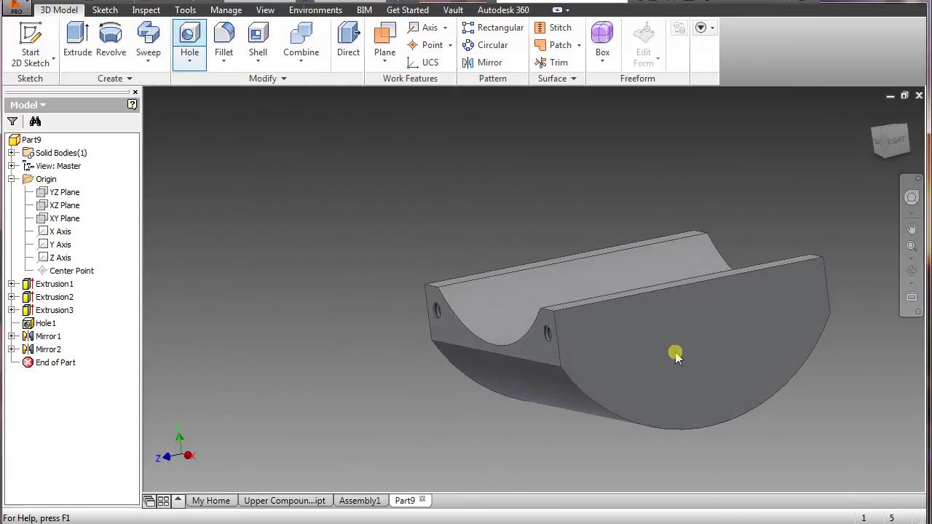
Place a hole on the rounded end face, 1.388 from the top edge and 1.75 from the side.
{"action": "left_click_drag", "start_coordinate": [338, 64], "coordinate": [164, 63]}
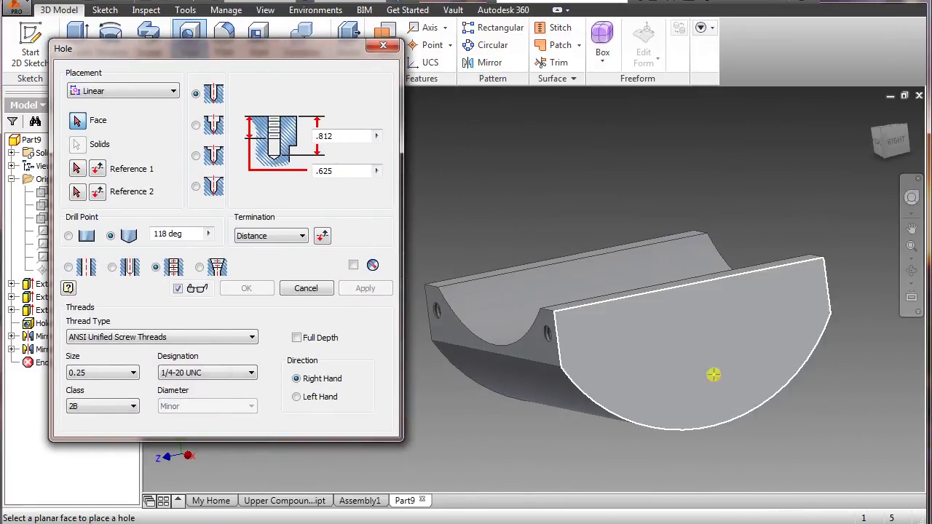
{"action": "left_click", "coordinate": [701, 401]}
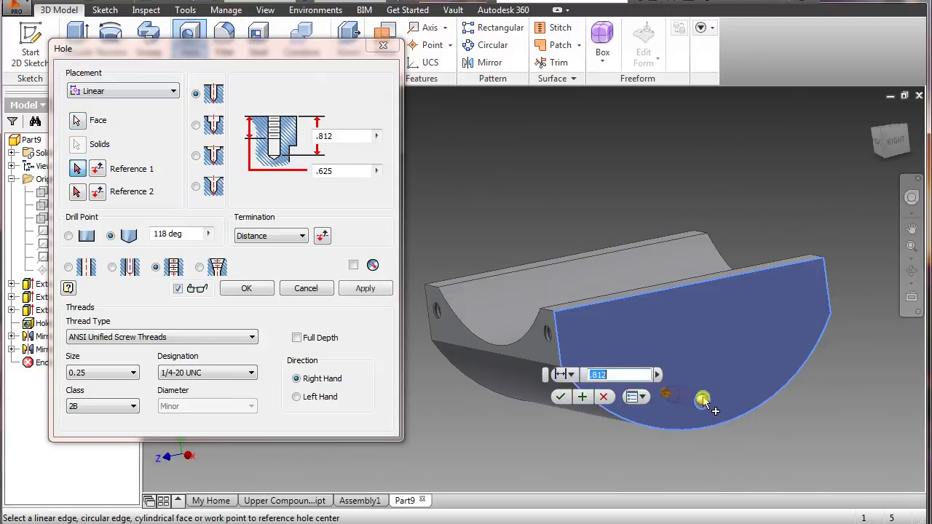
{"action": "left_click", "coordinate": [678, 291]}
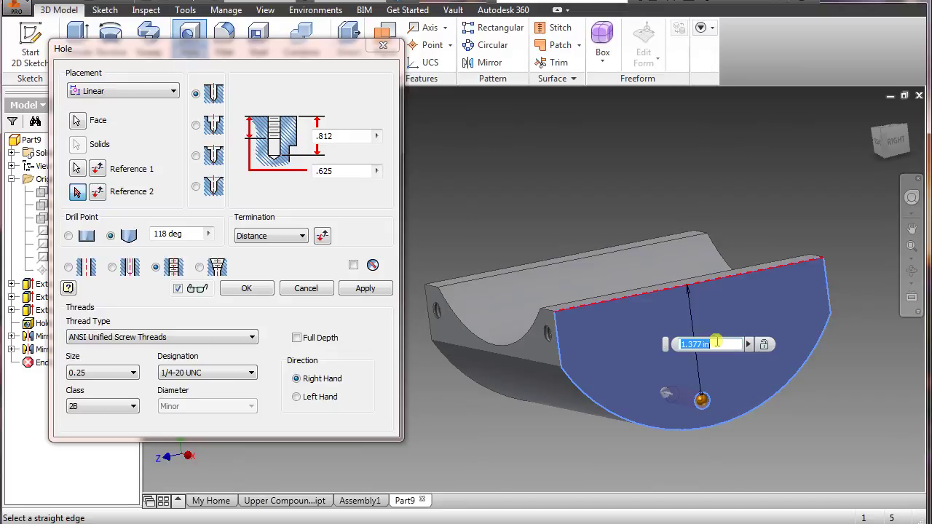
{"action": "type", "text": "1.355"}
{"action": "key", "text": "Return"}
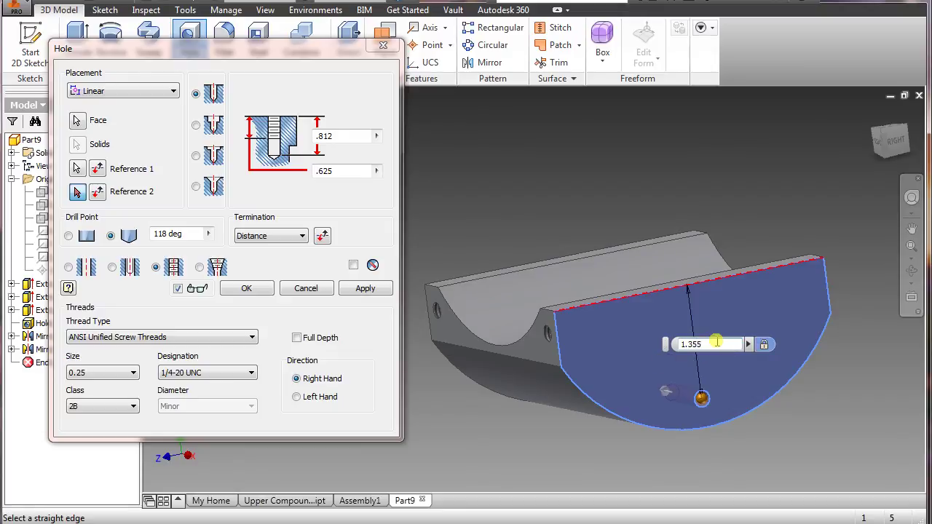
{"action": "type", "text": "88"}
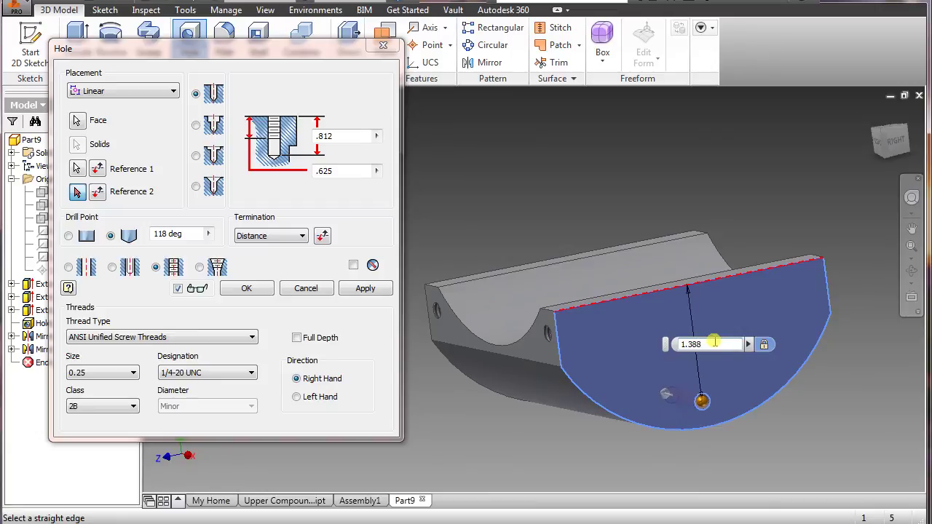
{"action": "left_click", "coordinate": [559, 355]}
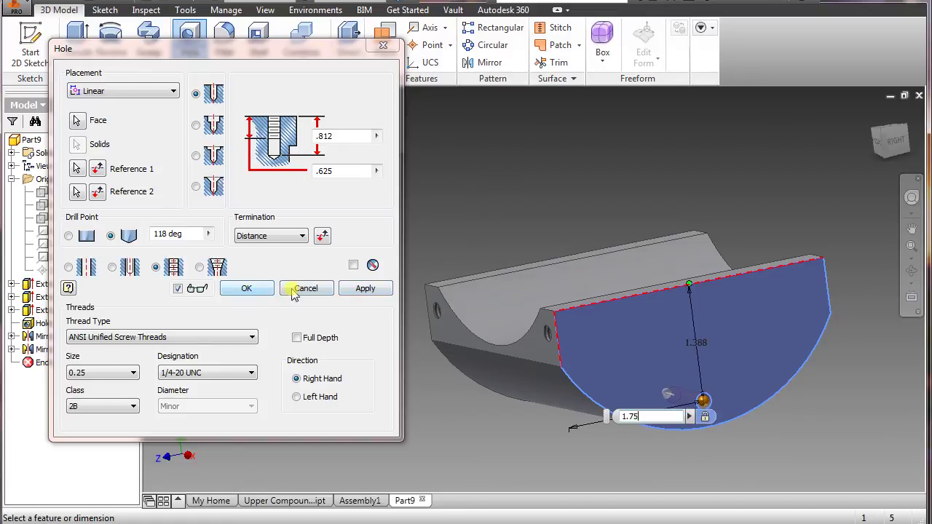
Make it a simple hole .6875 deep with a .3135 diameter.
{"action": "left_click", "coordinate": [73, 267]}
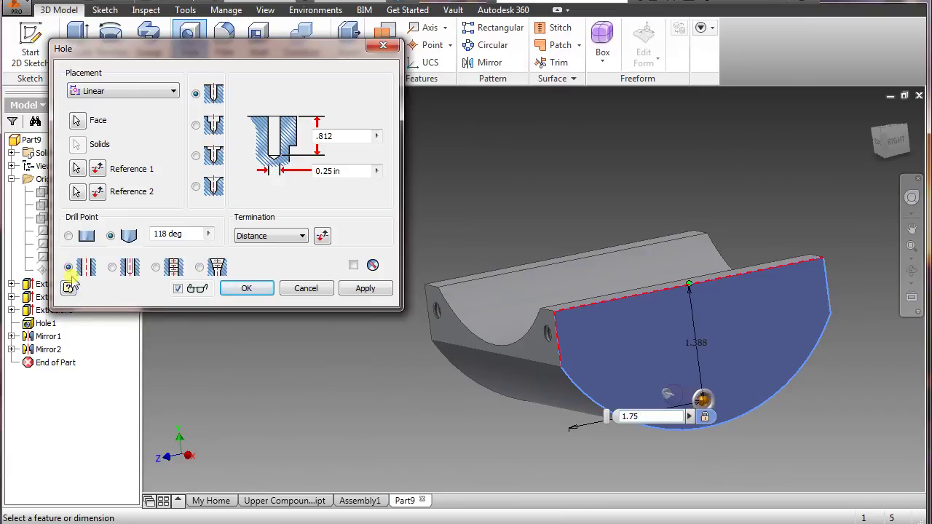
{"action": "left_click", "coordinate": [343, 137]}
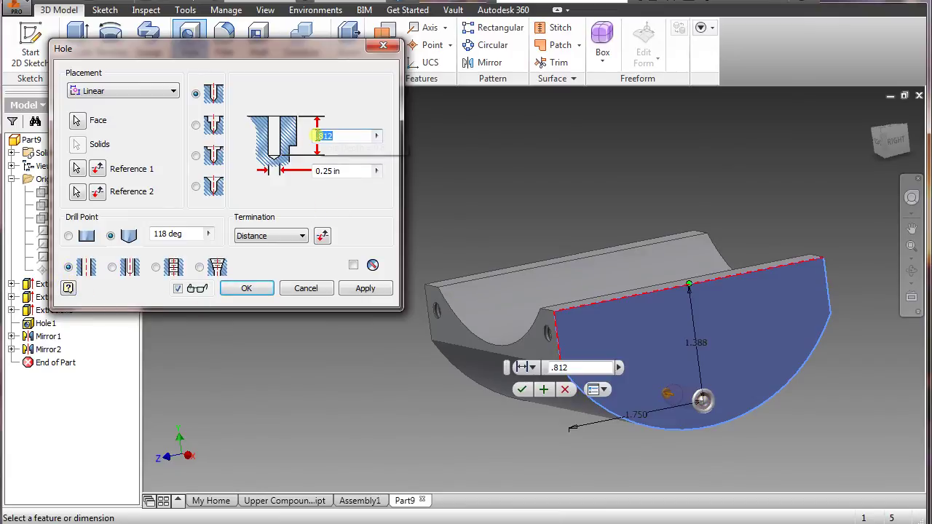
{"action": "type", "text": "."}
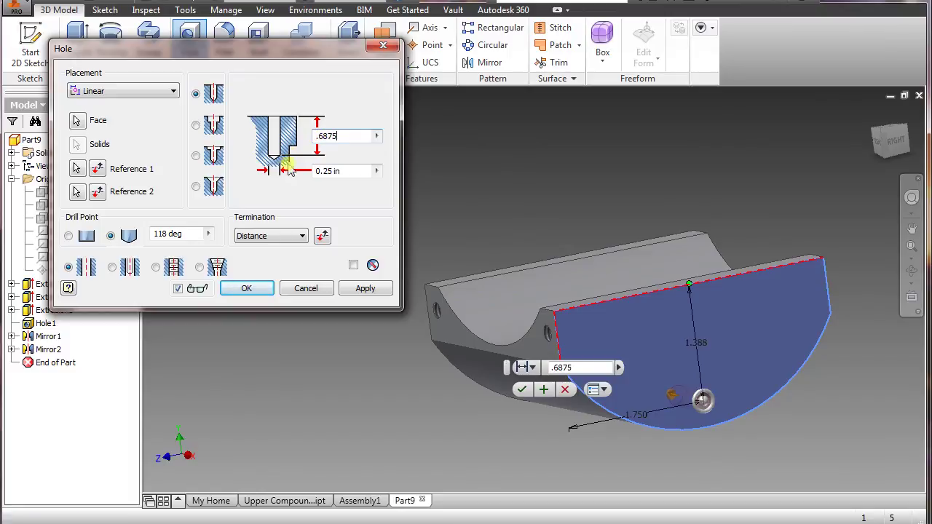
{"action": "left_click", "coordinate": [356, 171]}
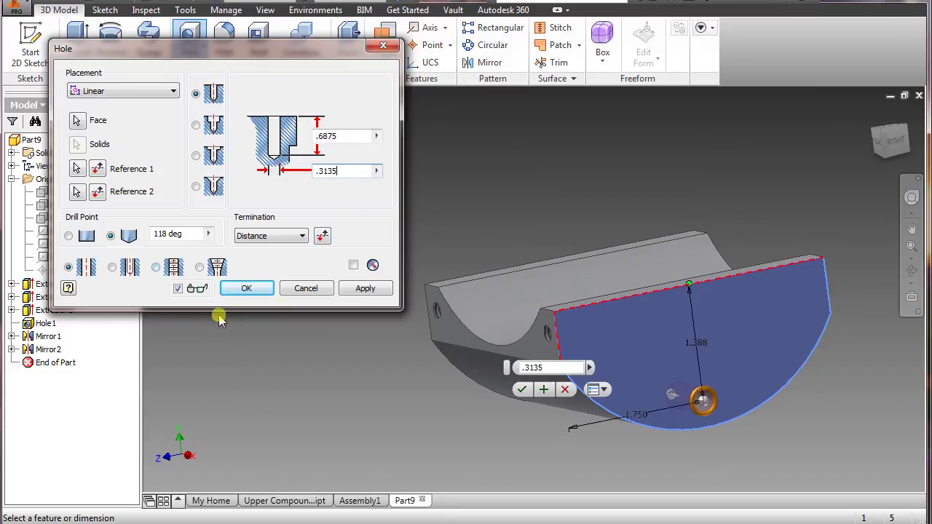
{"action": "left_click", "coordinate": [251, 289]}
{"action": "scroll", "coordinate": [695, 397], "scroll_direction": "up", "scroll_amount": 3}
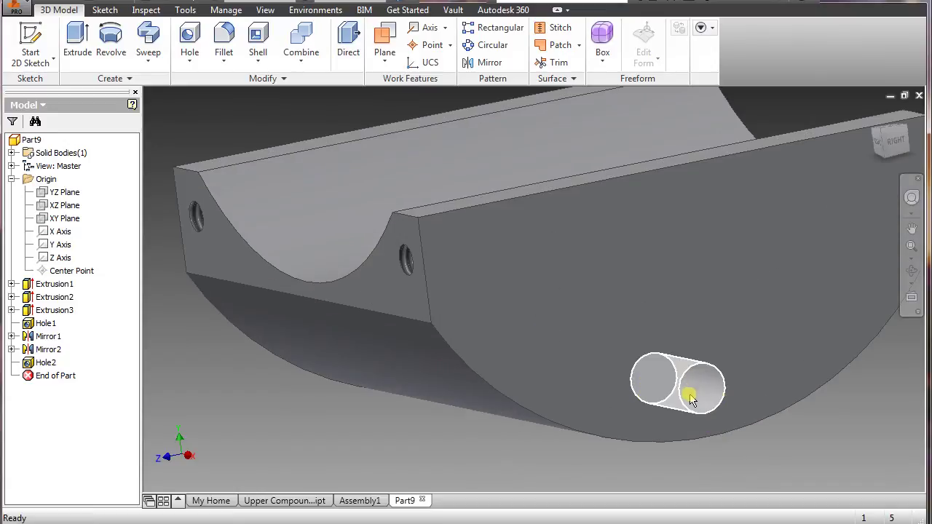
Mirror Hole2 across the YZ Plane onto the block's opposite rounded end.
{"action": "scroll", "coordinate": [692, 396], "scroll_direction": "down", "scroll_amount": 3}
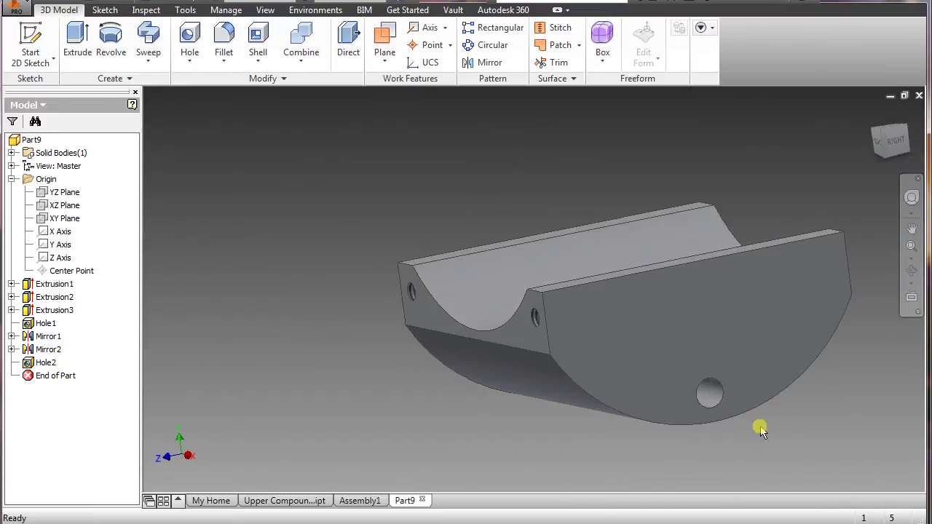
{"action": "scroll", "coordinate": [691, 425], "scroll_direction": "down", "scroll_amount": 2}
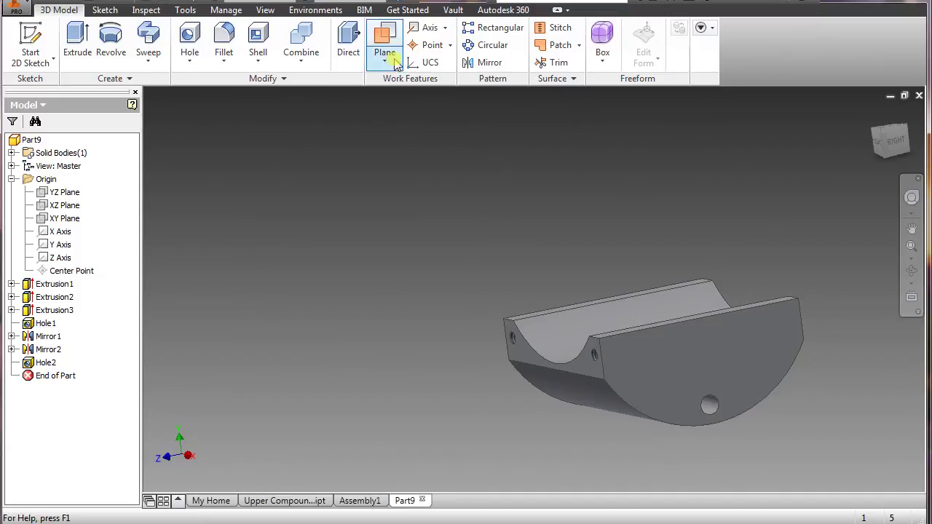
{"action": "left_click", "coordinate": [484, 63]}
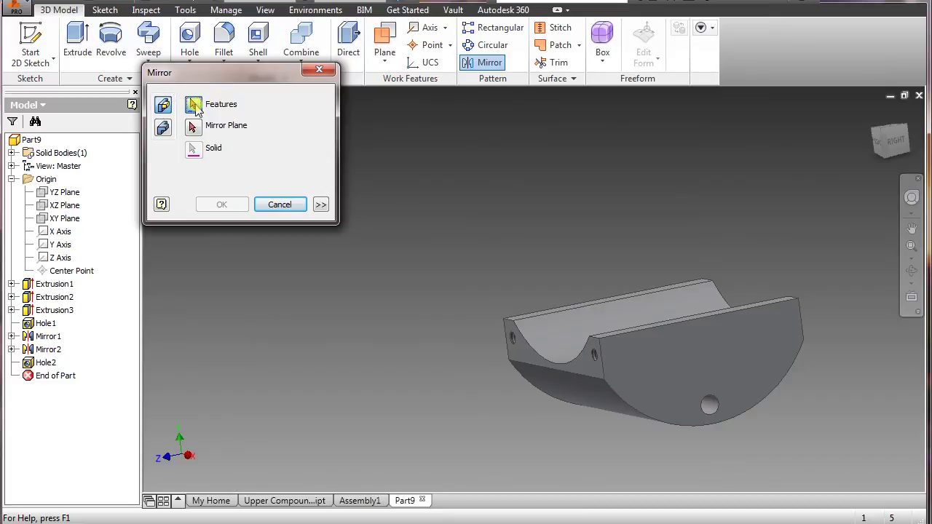
{"action": "left_click", "coordinate": [707, 402]}
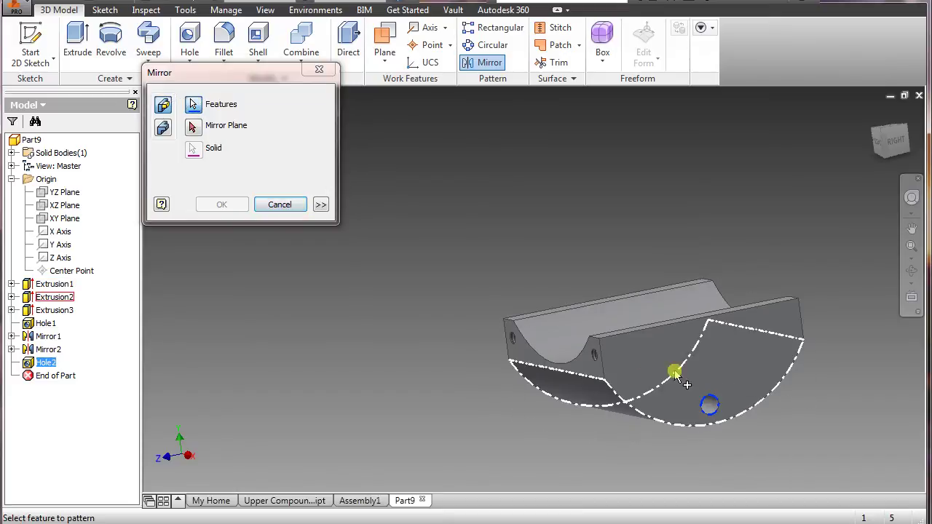
{"action": "left_click", "coordinate": [193, 128]}
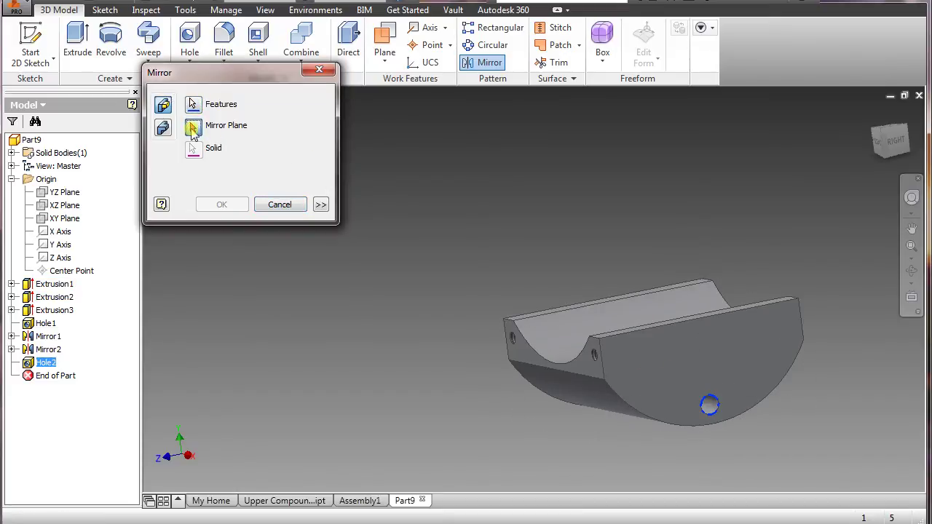
{"action": "left_click", "coordinate": [64, 193]}
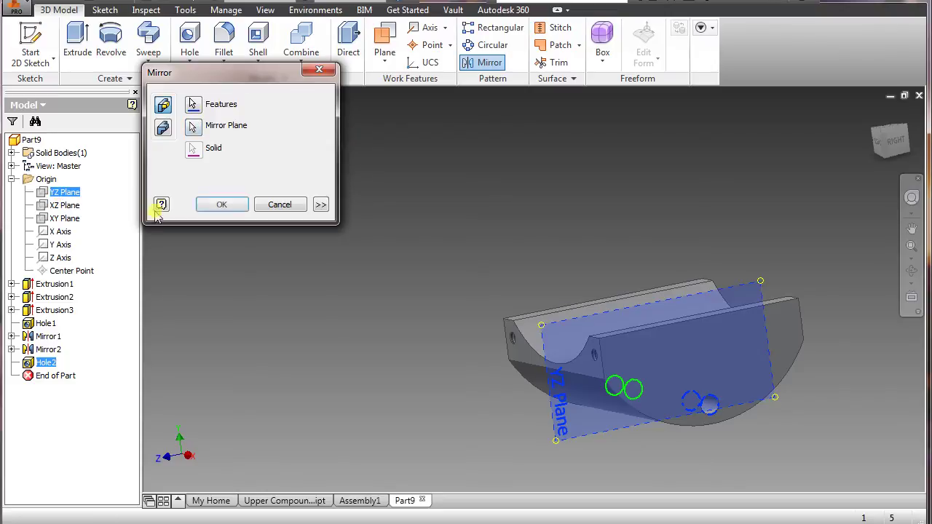
{"action": "left_click_drag", "start_coordinate": [429, 270], "coordinate": [534, 379]}
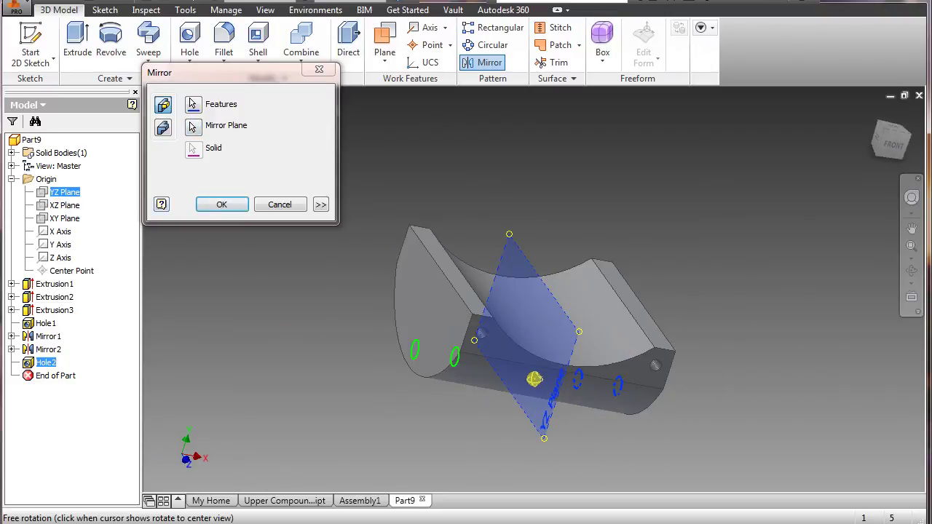
{"action": "left_click", "coordinate": [218, 204]}
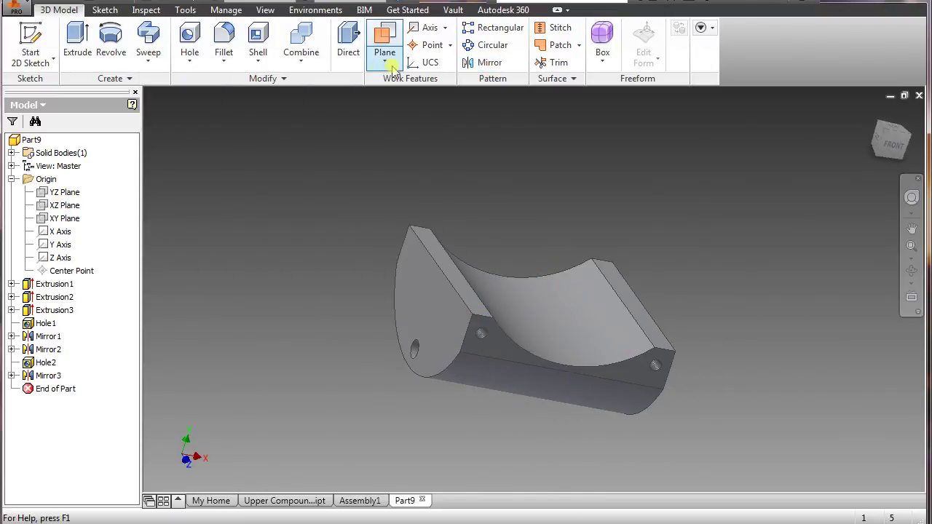
Round the two long top edges of the block with 0.125 in fillets.
{"action": "left_click", "coordinate": [223, 40]}
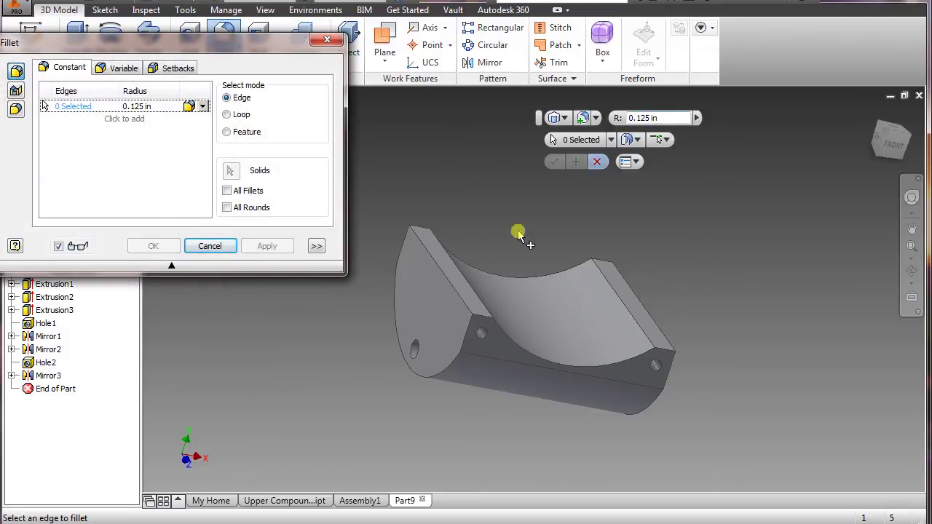
{"action": "left_click", "coordinate": [456, 289]}
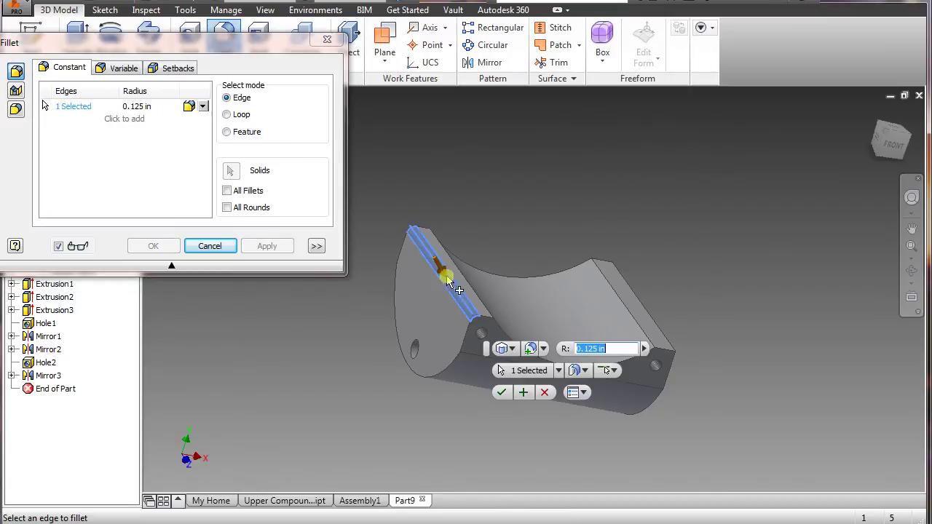
{"action": "middle_click_drag", "start_coordinate": [735, 368], "coordinate": [691, 322], "text": "shift"}
{"action": "left_click", "coordinate": [678, 309]}
{"action": "middle_click_drag", "start_coordinate": [691, 422], "coordinate": [698, 400], "text": "shift"}
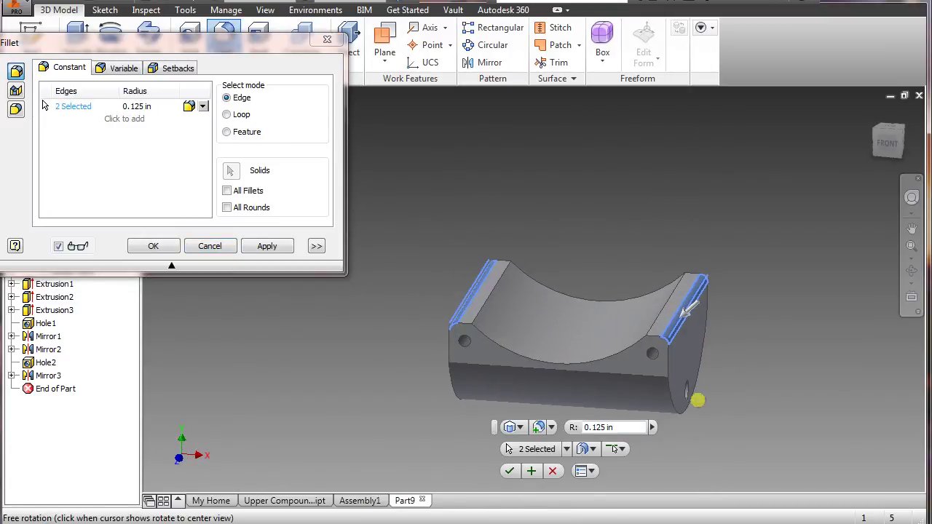
{"action": "left_click", "coordinate": [508, 471]}
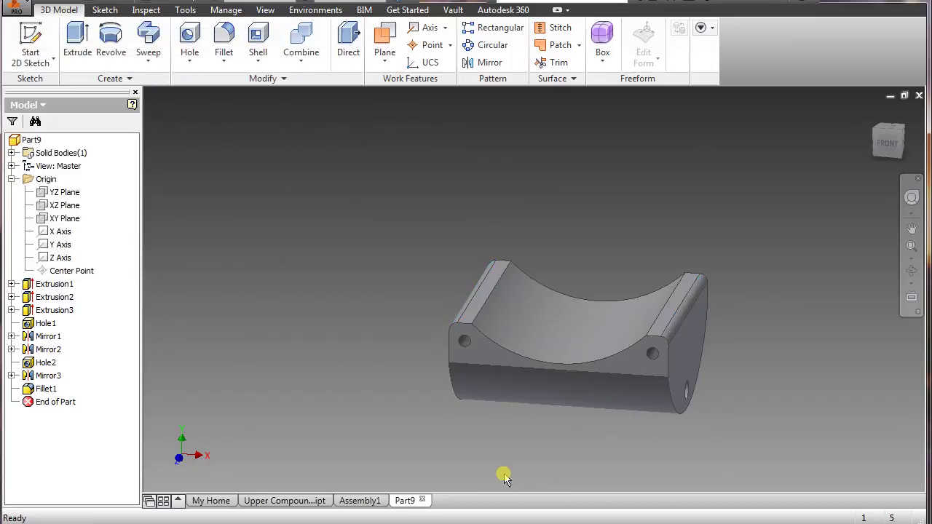
Switch the model display to the Shaded visual style.
{"action": "middle_click_drag", "start_coordinate": [689, 410], "coordinate": [648, 420], "text": "shift"}
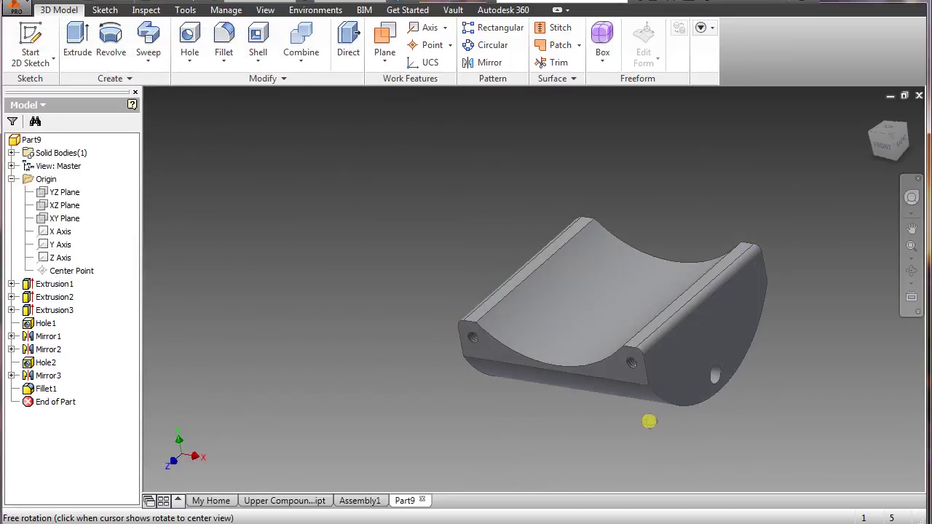
{"action": "left_click", "coordinate": [266, 10]}
{"action": "left_click", "coordinate": [166, 40]}
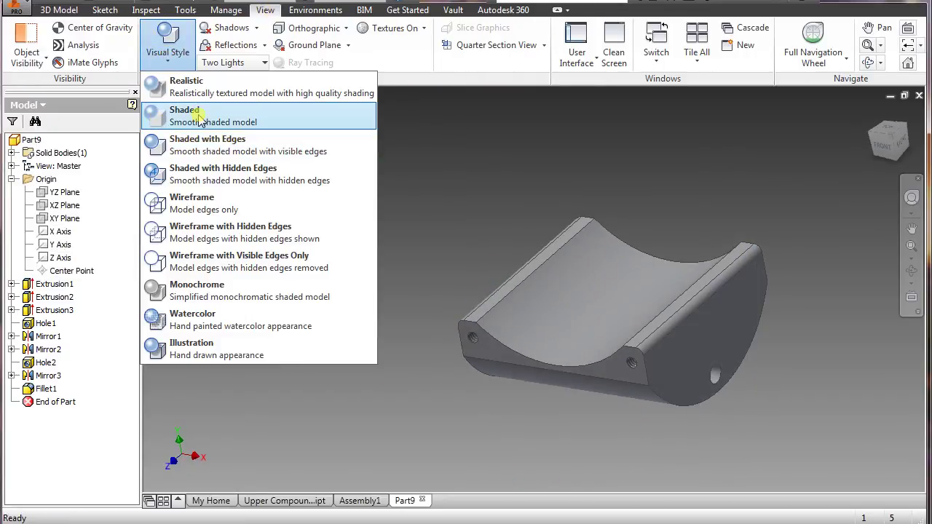
{"action": "left_click", "coordinate": [199, 119]}
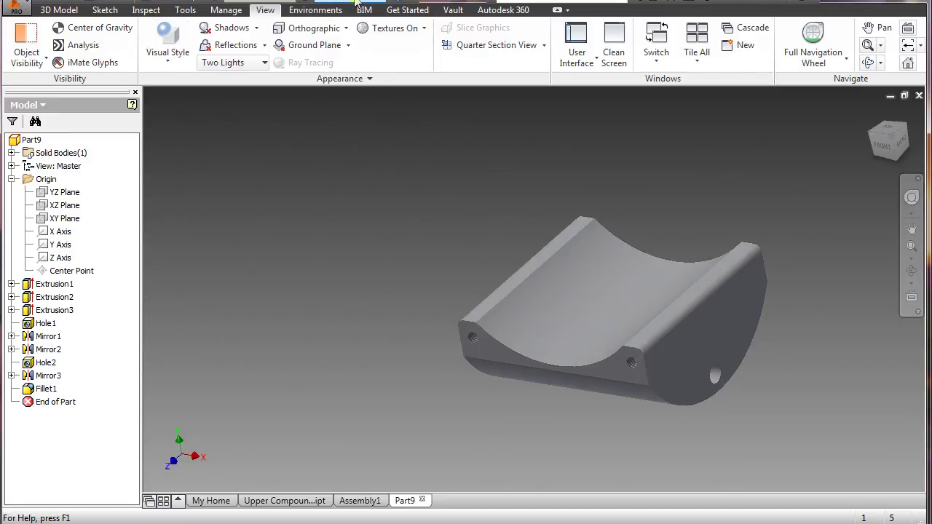
Apply the Chrome - Polished appearance to the part, then go to the Home page.
{"action": "left_click", "coordinate": [383, 4]}
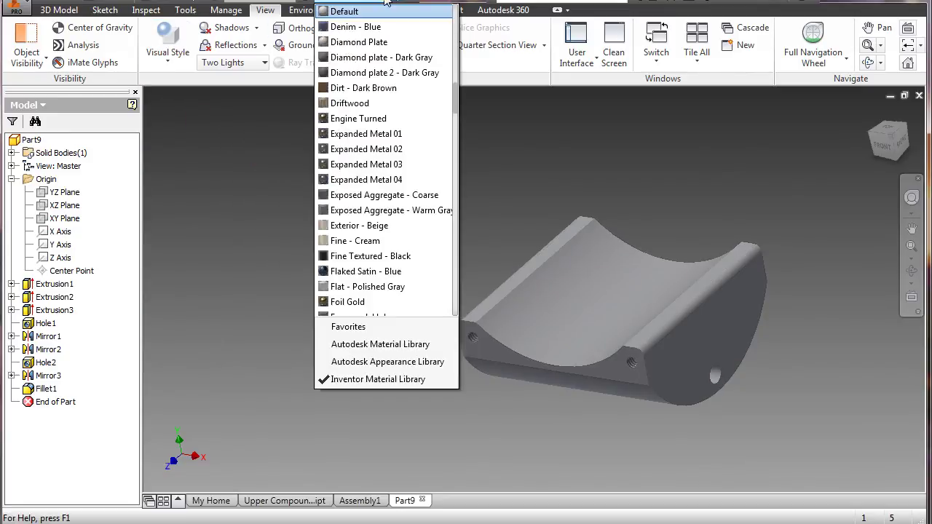
{"action": "left_click_drag", "start_coordinate": [454, 110], "coordinate": [454, 67]}
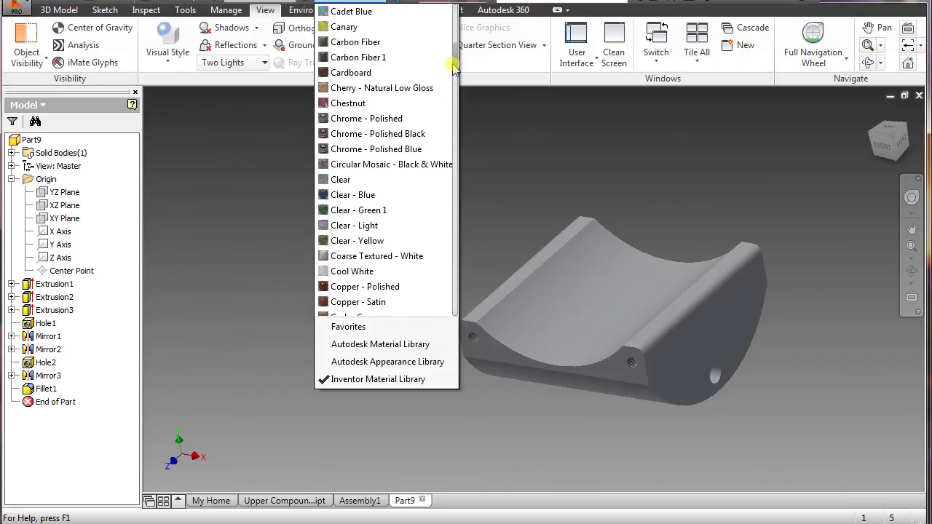
{"action": "left_click", "coordinate": [389, 118]}
{"action": "middle_click_drag", "start_coordinate": [591, 393], "coordinate": [564, 404], "text": "shift"}
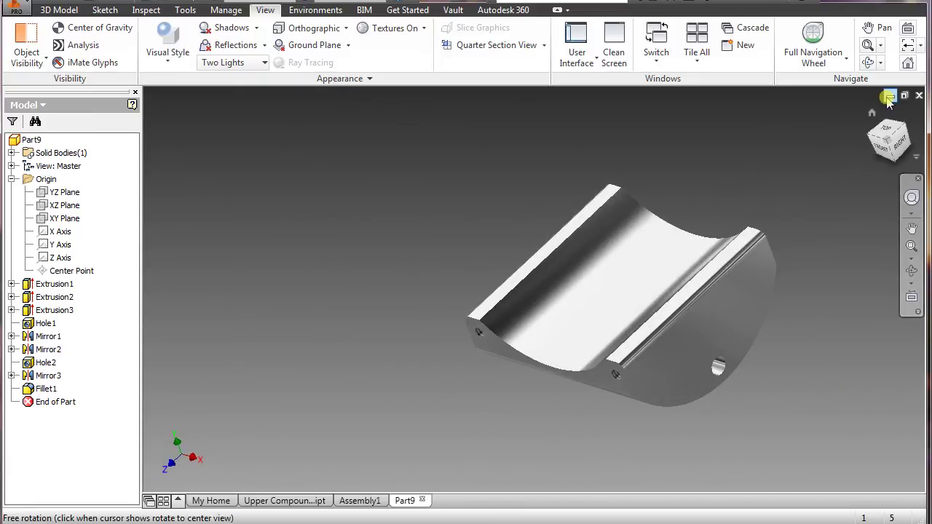
{"action": "left_click", "coordinate": [210, 500]}
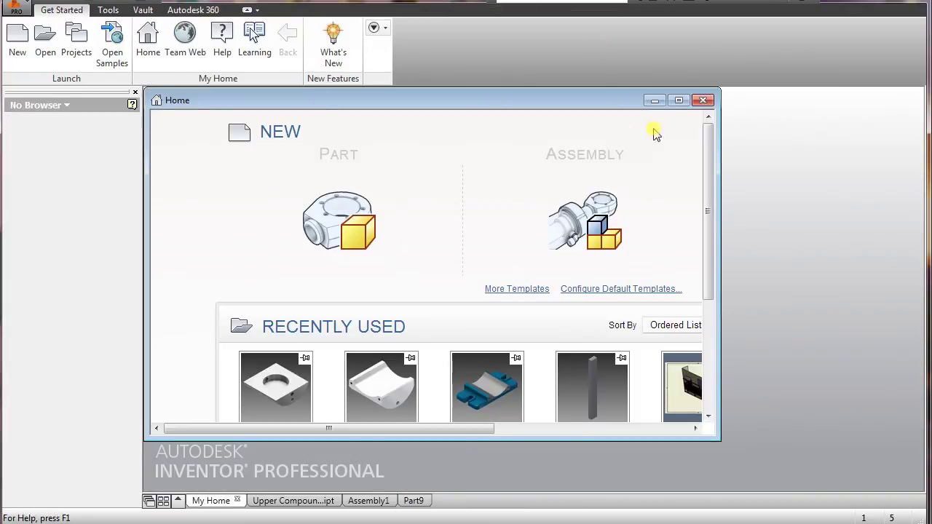
Create a new part and sketch a 3.5 by 3.5 in centered rectangle on the XZ plane.
{"action": "left_click", "coordinate": [678, 101]}
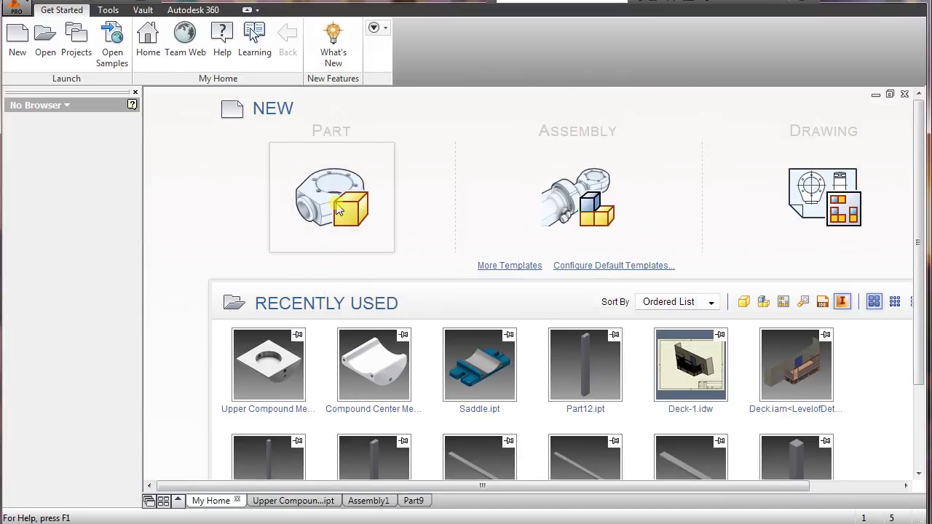
{"action": "left_click", "coordinate": [338, 206]}
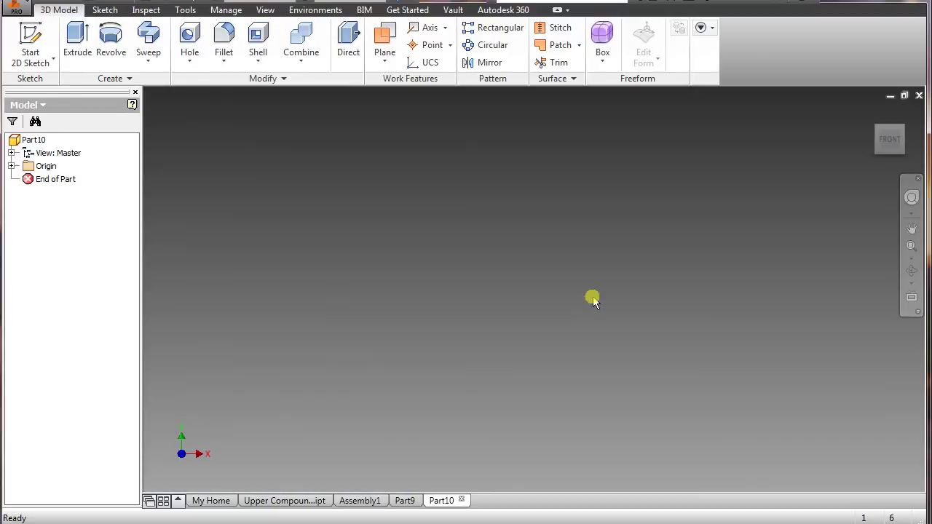
{"action": "left_click", "coordinate": [31, 40]}
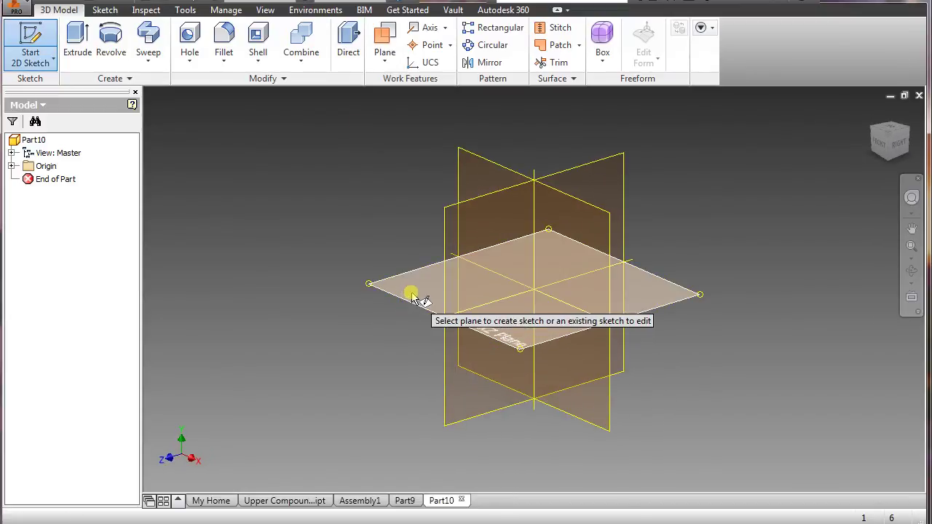
{"action": "left_click", "coordinate": [411, 297]}
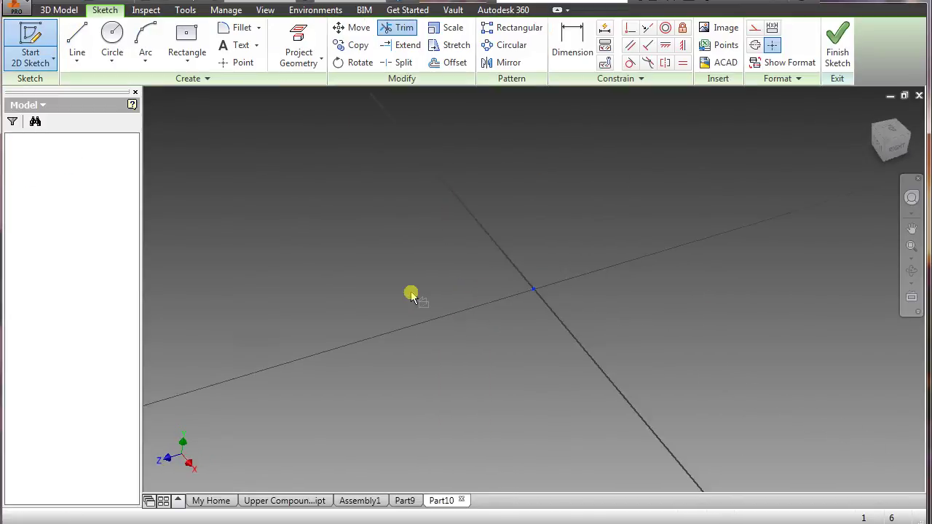
{"action": "left_click", "coordinate": [191, 42]}
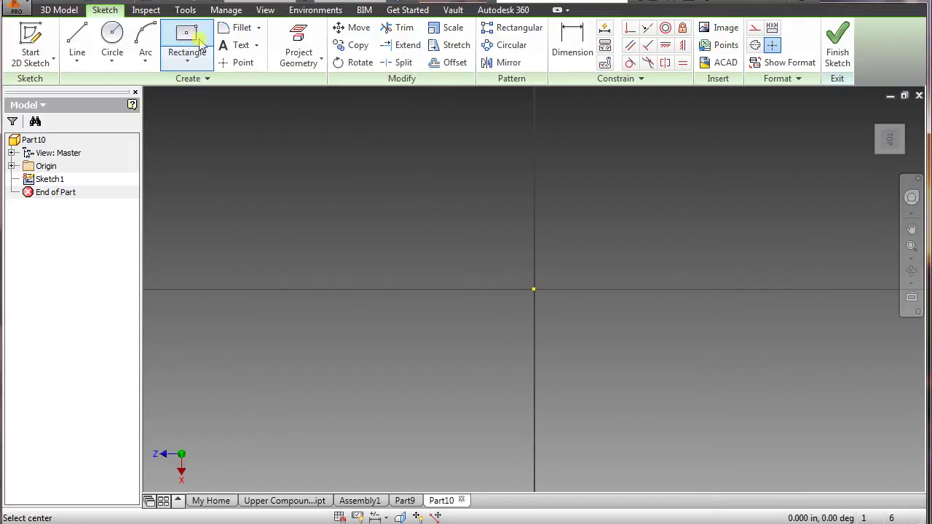
{"action": "left_click", "coordinate": [534, 289]}
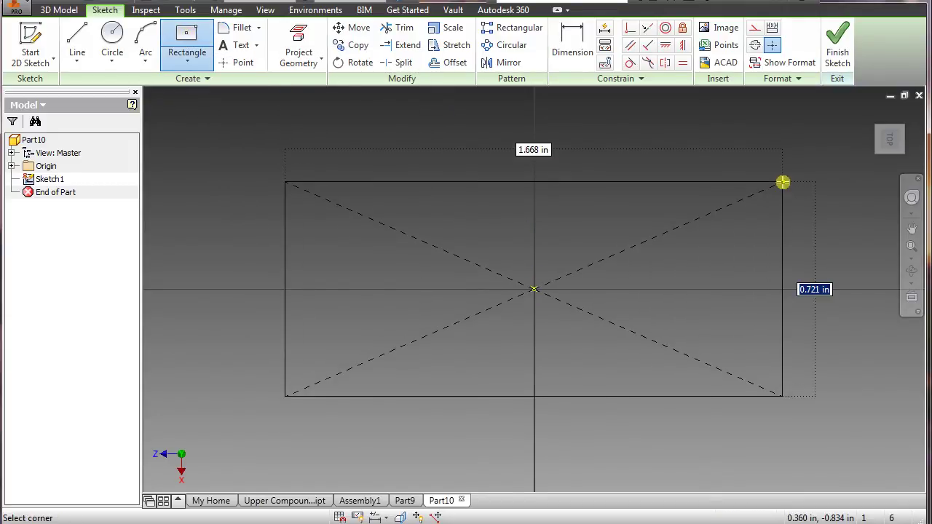
{"action": "type", "text": "3.5"}
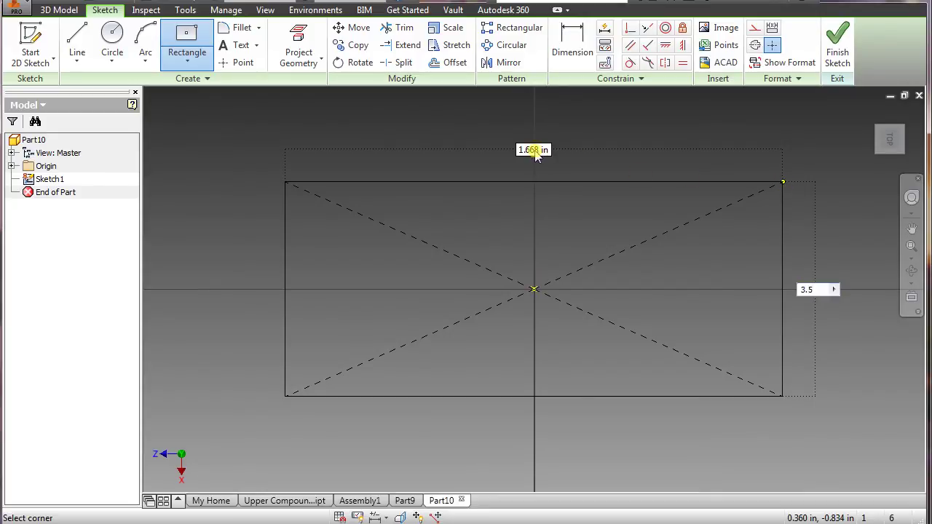
{"action": "key", "text": "Tab"}
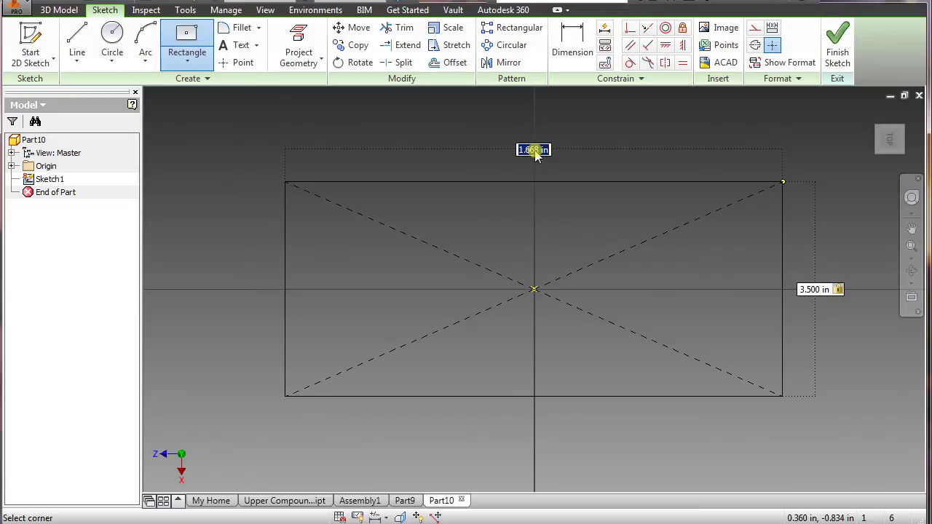
{"action": "type", "text": "3.5"}
{"action": "key", "text": "Return"}
{"action": "left_click", "coordinate": [837, 48]}
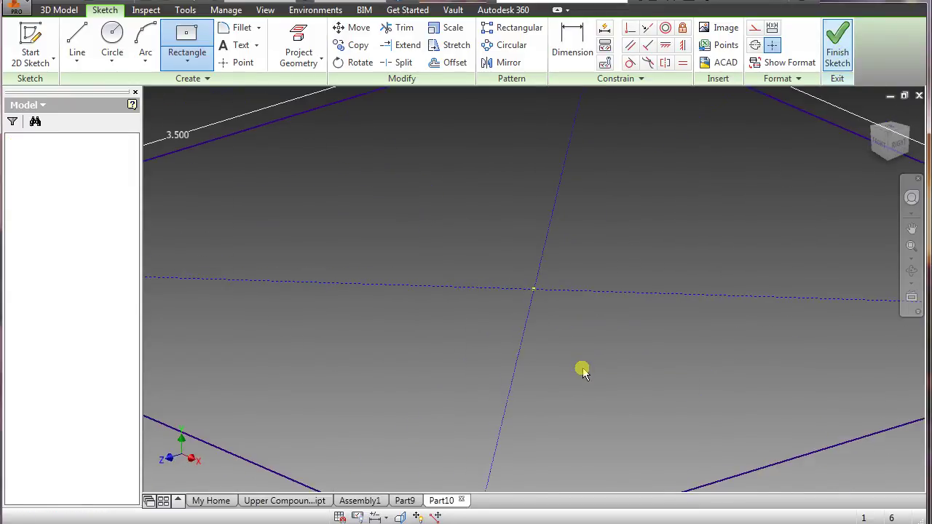
Extrude the square 1.132 in and return to the home isometric view.
{"action": "left_click", "coordinate": [77, 44]}
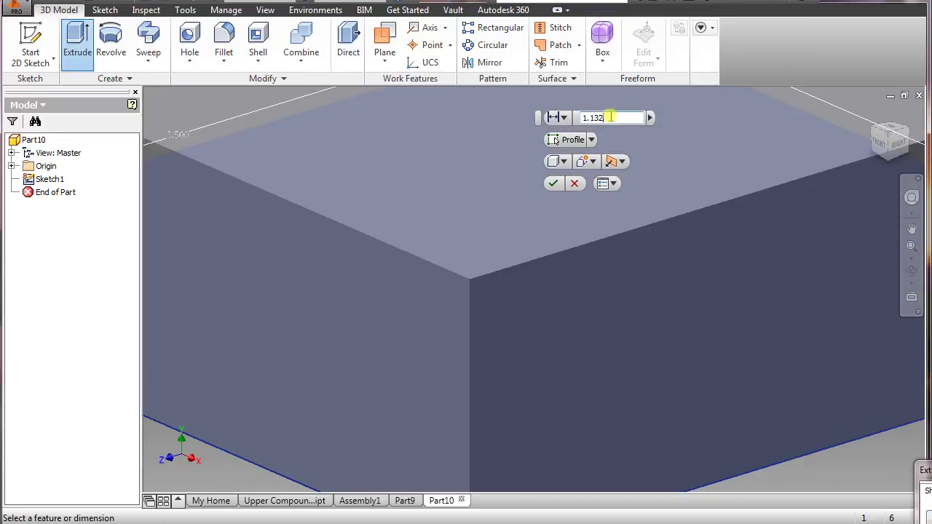
{"action": "key", "text": "Return"}
{"action": "middle_click_drag", "start_coordinate": [609, 116], "coordinate": [254, 471], "text": "shift"}
{"action": "key", "text": "F6"}
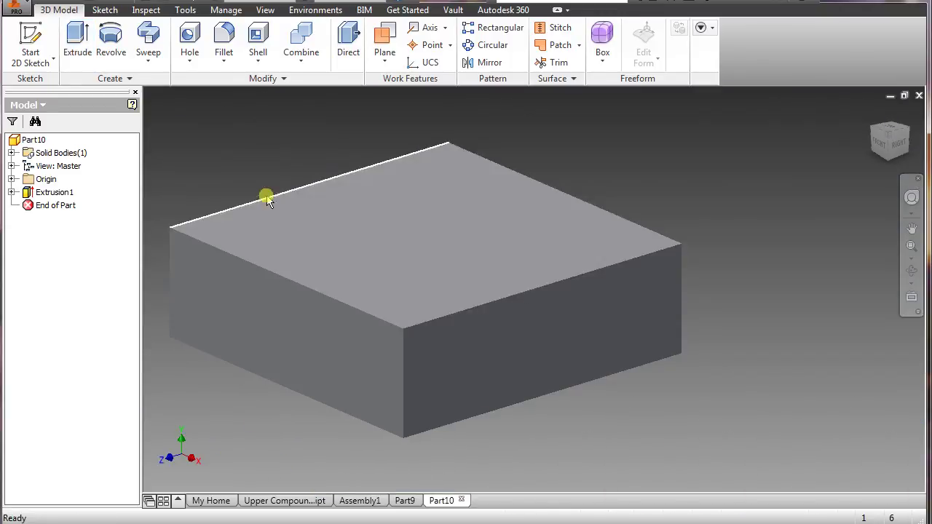
{"action": "left_click", "coordinate": [265, 10]}
Show the block Shaded with Edges and start a sketch on its front face.
{"action": "left_click", "coordinate": [172, 58]}
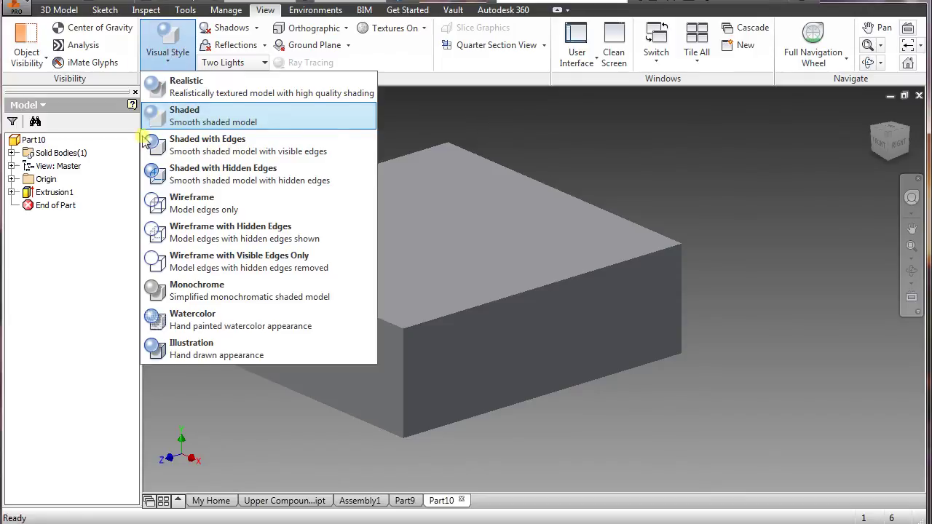
{"action": "left_click", "coordinate": [172, 141]}
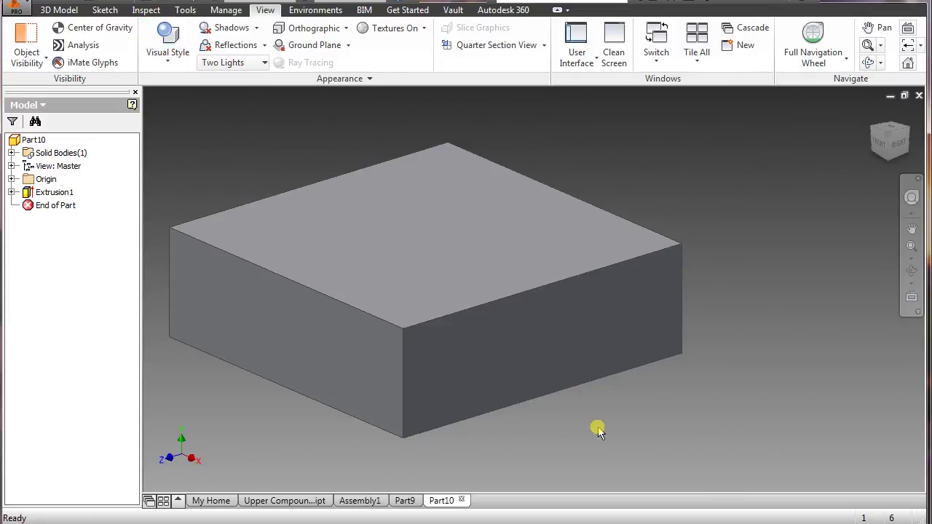
{"action": "middle_click_drag", "start_coordinate": [598, 430], "coordinate": [620, 428]}
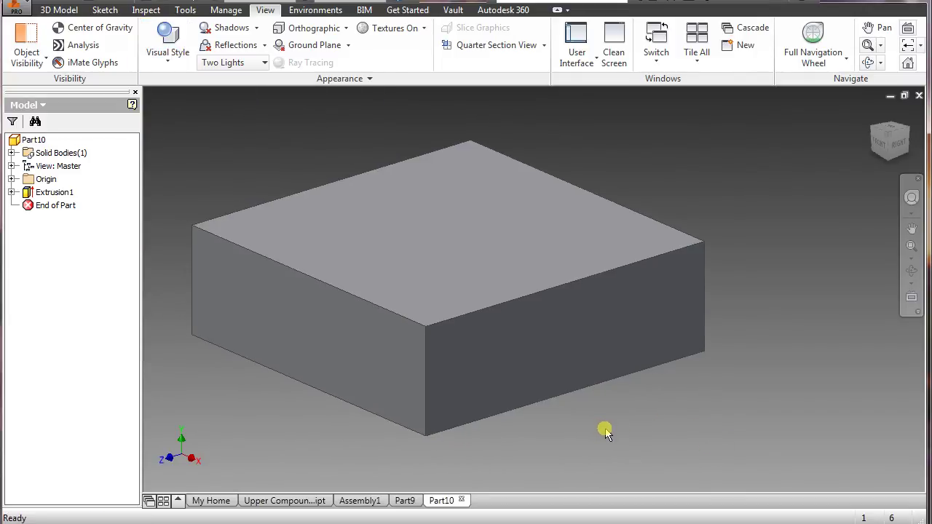
{"action": "left_click", "coordinate": [569, 355]}
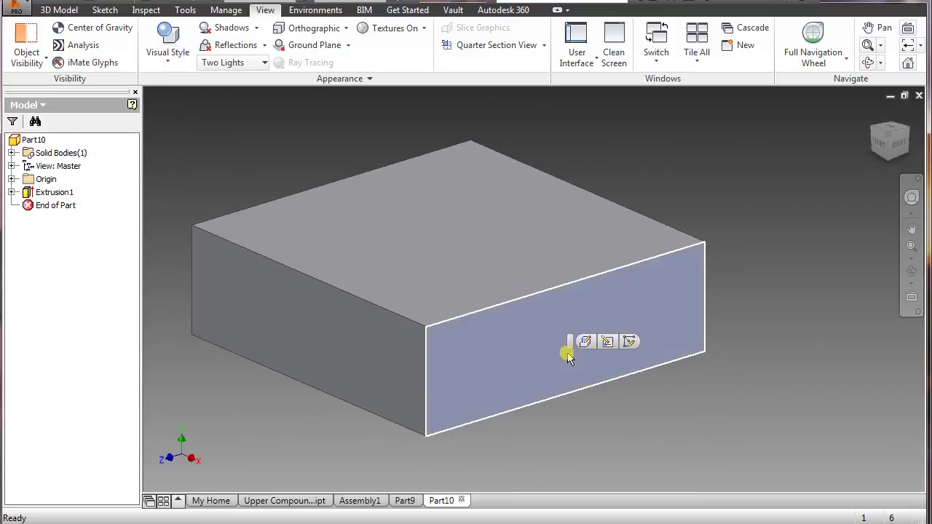
{"action": "left_click", "coordinate": [629, 342]}
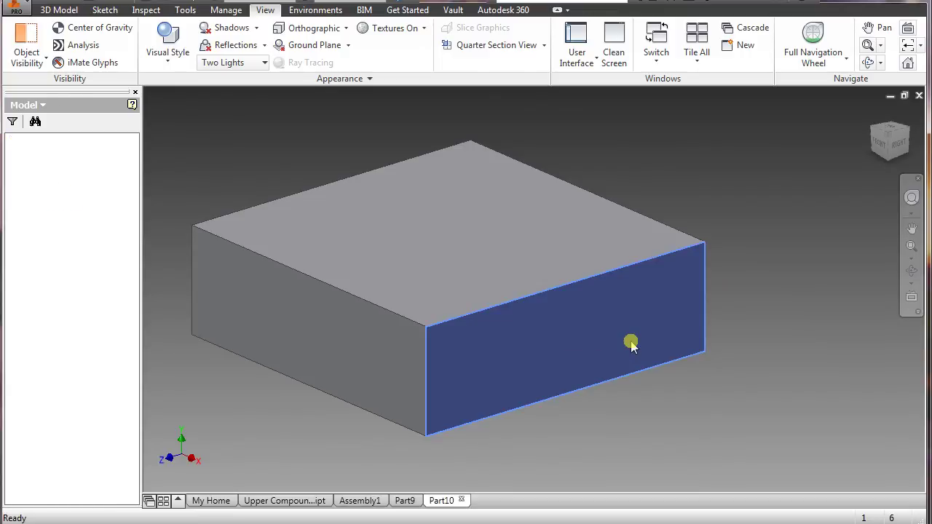
{"action": "key", "text": "Escape"}
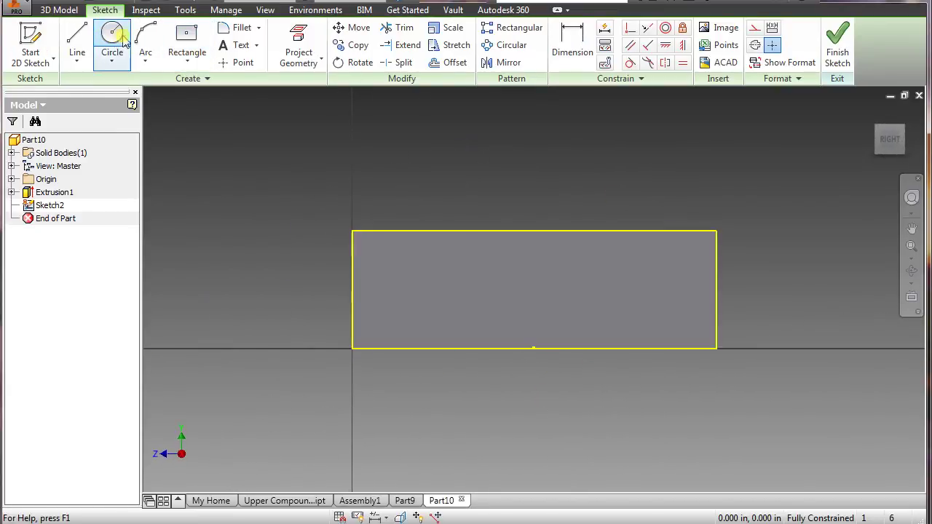
Draw a 4 in circle above the face outline.
{"action": "left_click", "coordinate": [113, 40]}
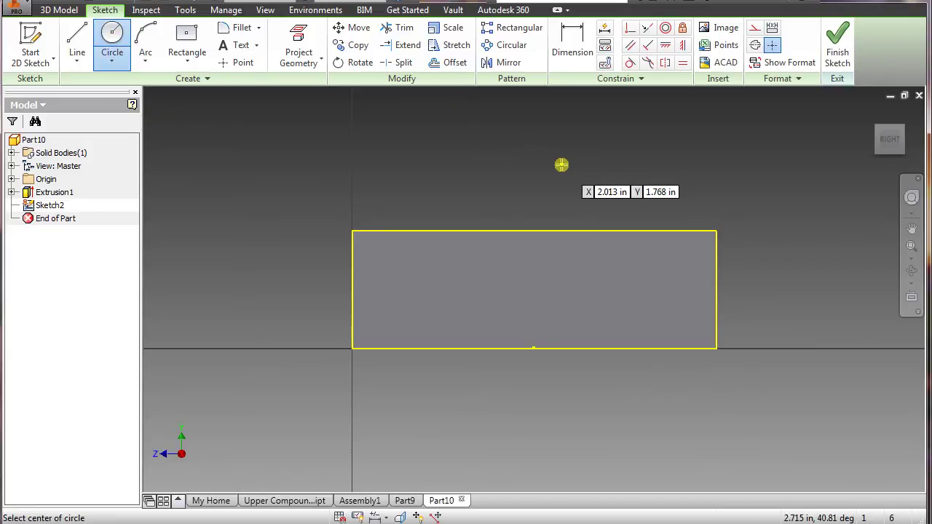
{"action": "left_click", "coordinate": [523, 159]}
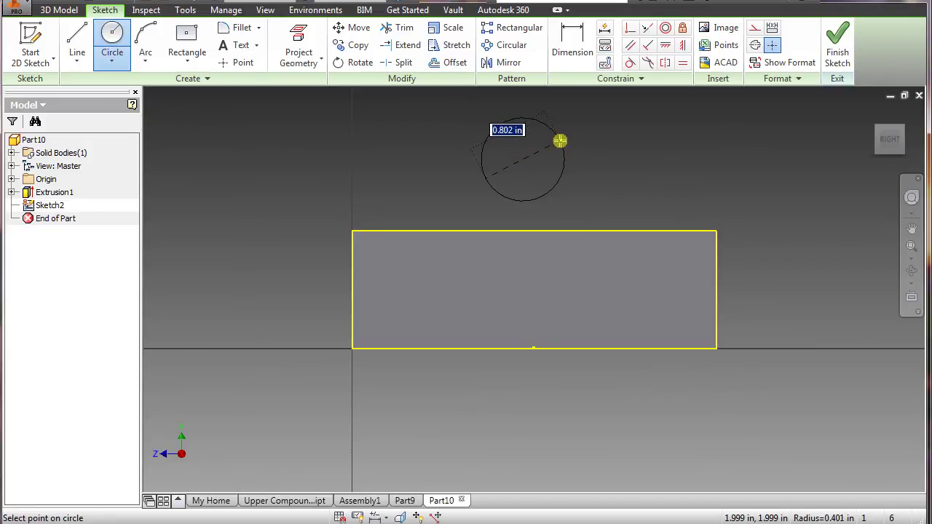
{"action": "key", "text": "Escape"}
{"action": "key", "text": "c"}
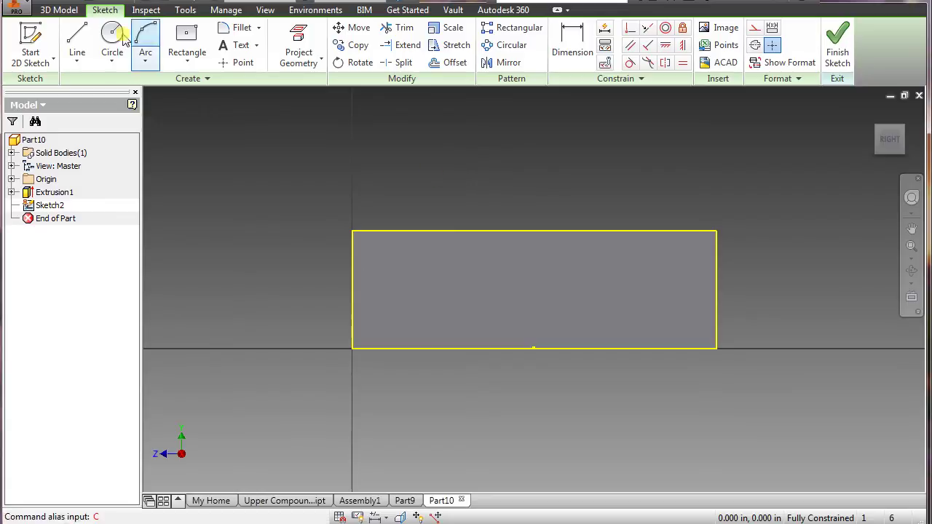
{"action": "left_click", "coordinate": [460, 178]}
{"action": "type", "text": "4"}
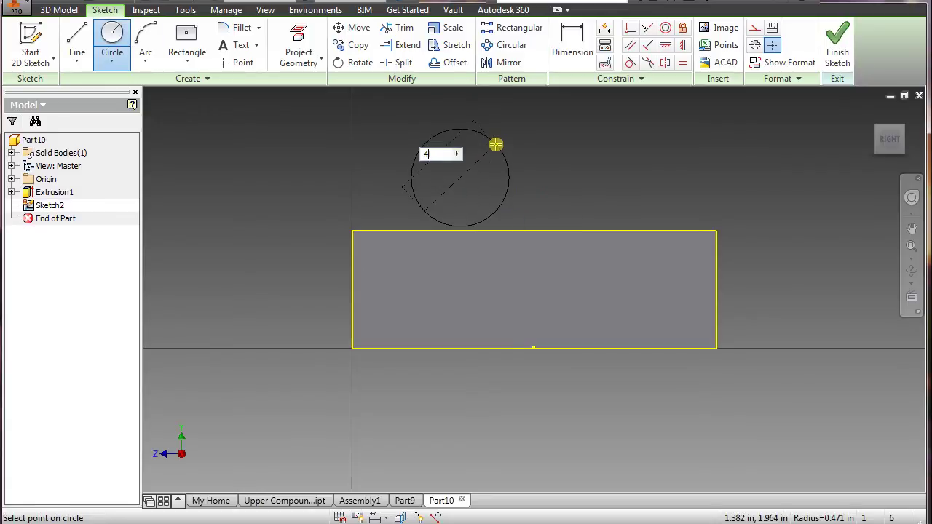
{"action": "key", "text": "Return"}
{"action": "scroll", "coordinate": [499, 354], "scroll_direction": "down", "scroll_amount": 3}
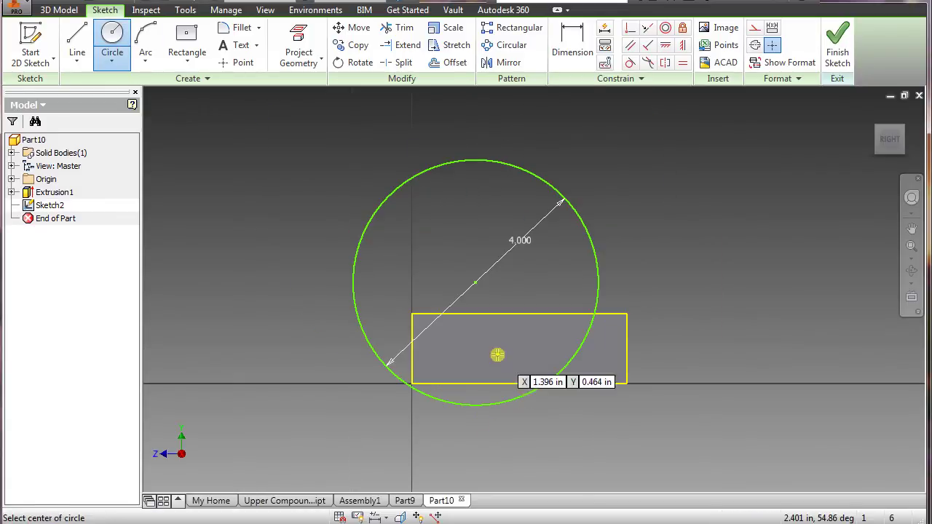
{"action": "key", "text": "Escape"}
{"action": "left_click_drag", "start_coordinate": [475, 282], "coordinate": [468, 224]}
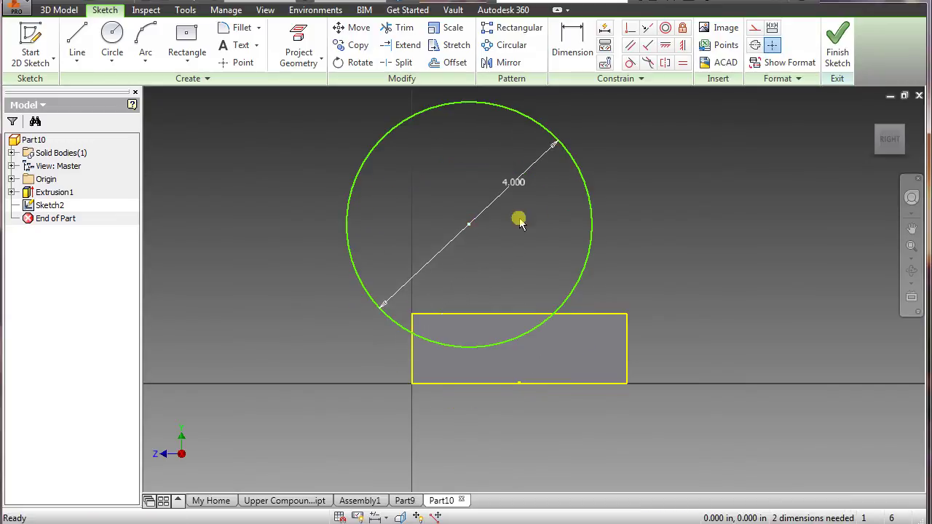
Dimension the circle centre 0 horizontally from the bottom midpoint and 2 in above the bottom edge.
{"action": "left_click", "coordinate": [570, 38]}
{"action": "left_click", "coordinate": [470, 227]}
{"action": "left_click", "coordinate": [518, 382]}
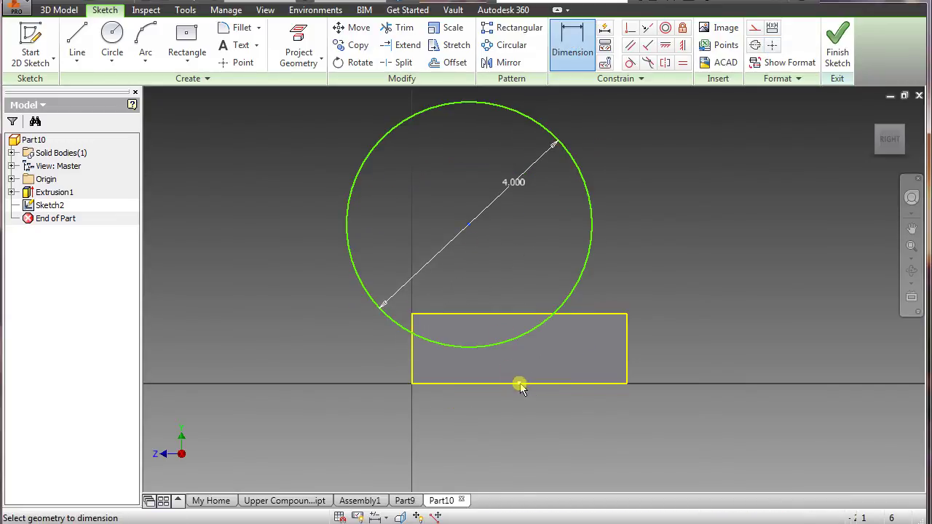
{"action": "left_click", "coordinate": [495, 455]}
{"action": "type", "text": "0"}
{"action": "key", "text": "Return"}
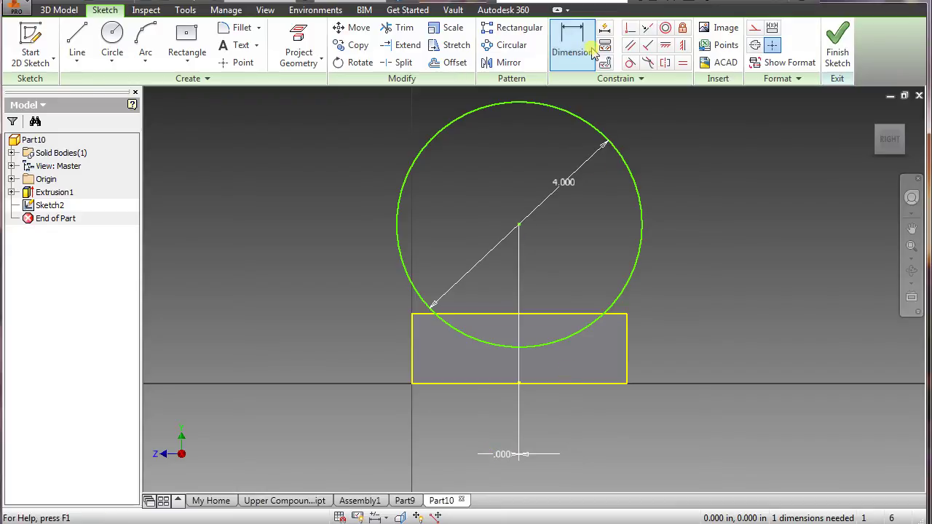
{"action": "left_click", "coordinate": [518, 227]}
{"action": "left_click", "coordinate": [524, 382]}
{"action": "left_click", "coordinate": [727, 301]}
{"action": "type", "text": "2"}
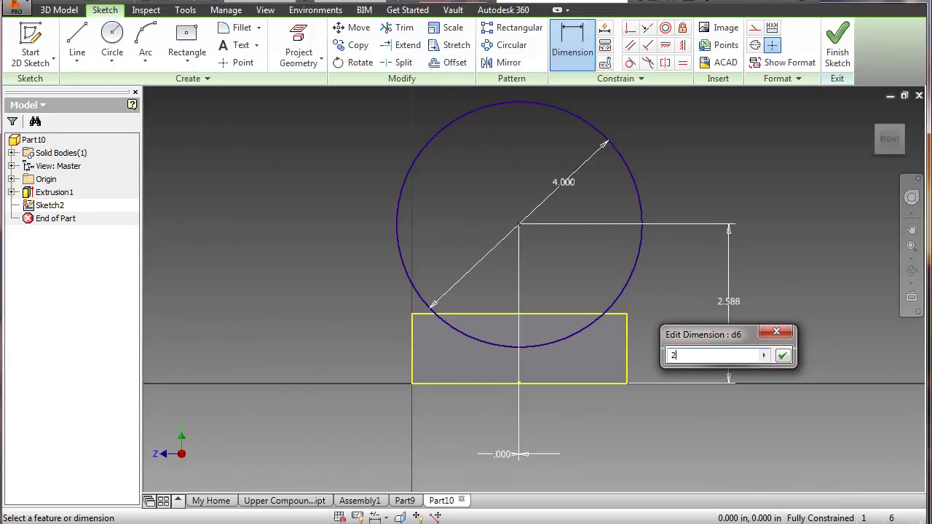
{"action": "key", "text": "Return"}
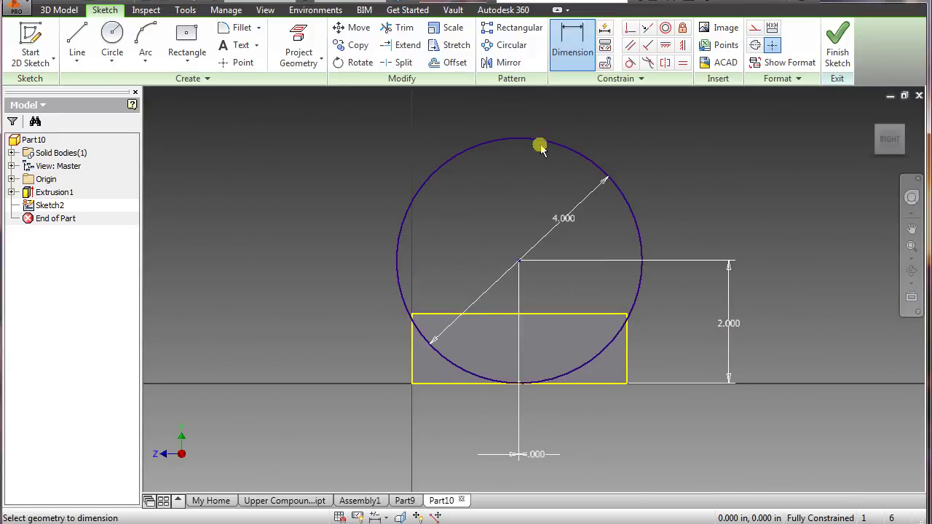
Trim away the circle's upper arc and finish the sketch.
{"action": "left_click", "coordinate": [406, 29]}
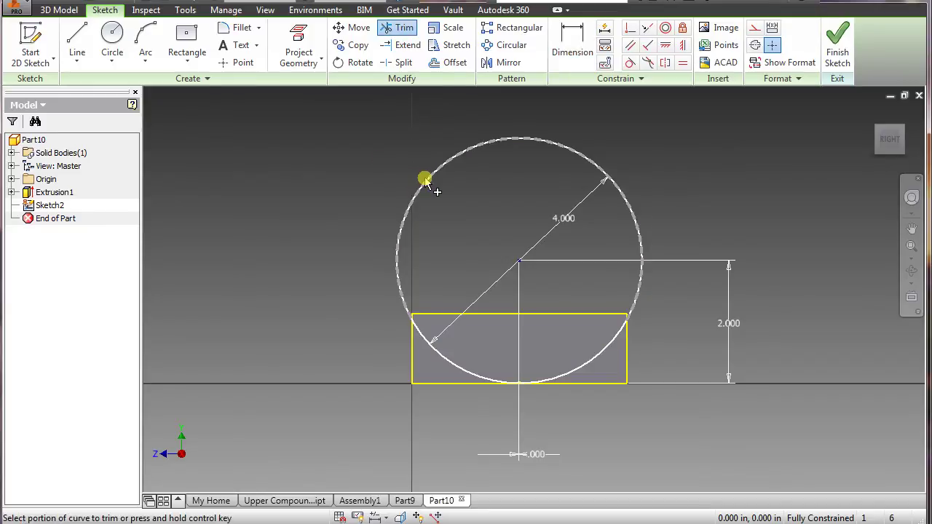
{"action": "left_click", "coordinate": [424, 180]}
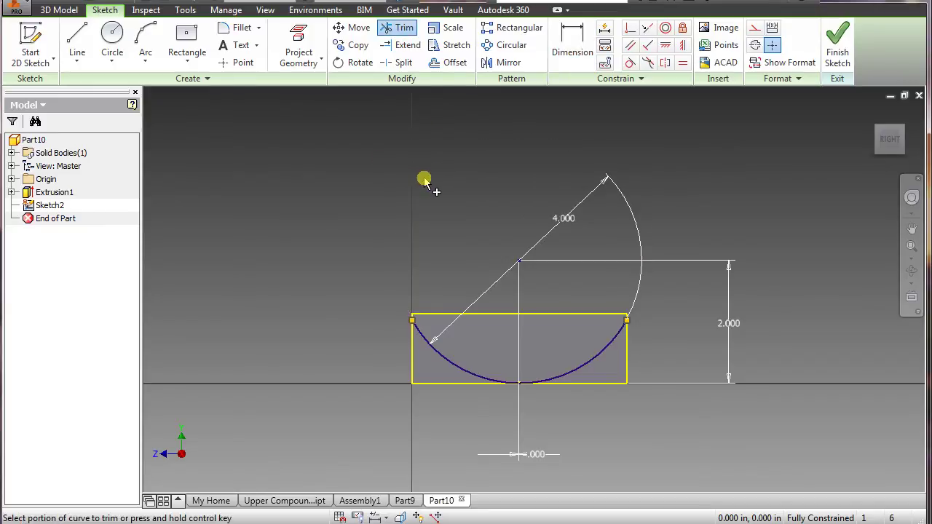
{"action": "left_click", "coordinate": [841, 49]}
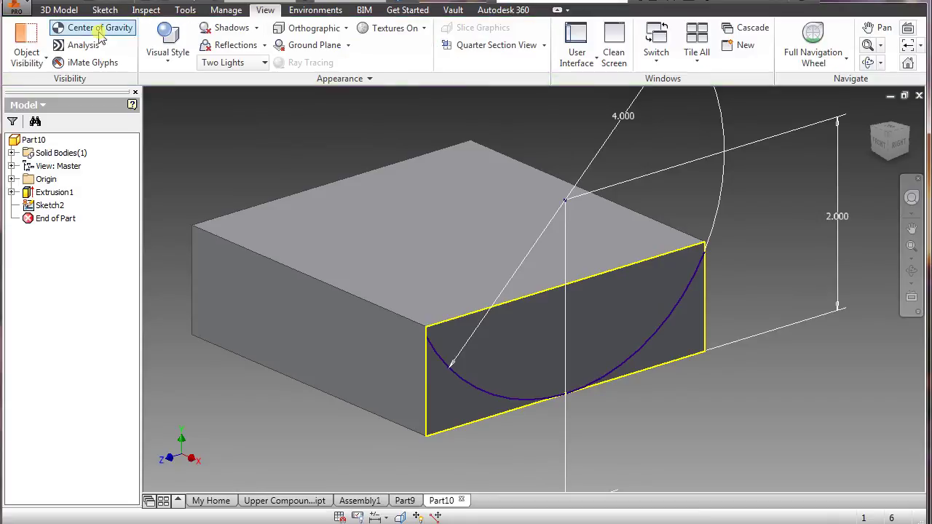
Extrude-cut the corner regions outside the arc through the block, then select its top face.
{"action": "left_click", "coordinate": [72, 10]}
{"action": "left_click", "coordinate": [77, 42]}
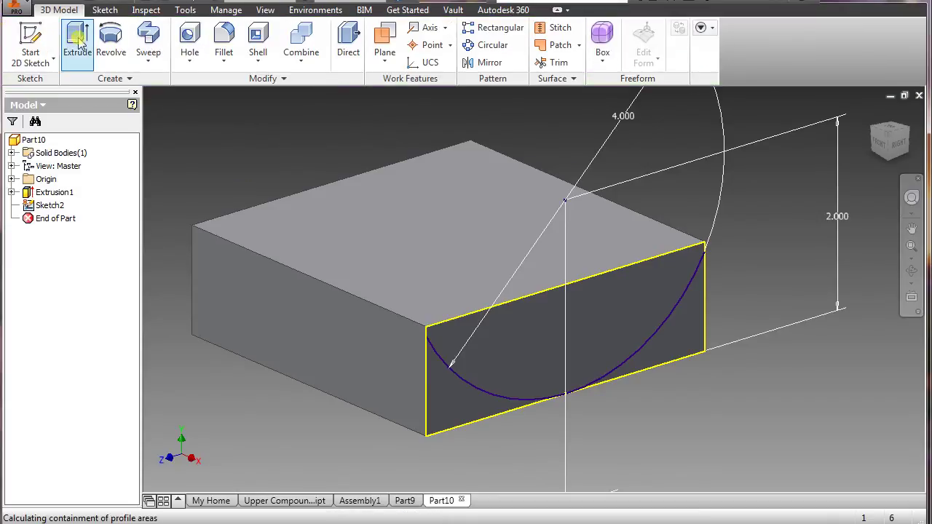
{"action": "left_click", "coordinate": [442, 413]}
{"action": "left_click_drag", "start_coordinate": [665, 381], "coordinate": [260, 305]}
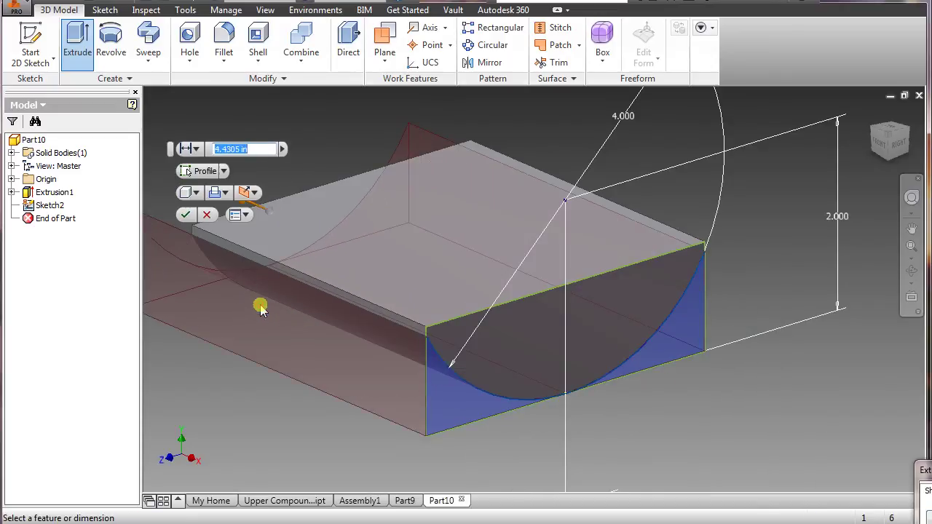
{"action": "left_click", "coordinate": [182, 216]}
{"action": "middle_click_drag", "start_coordinate": [482, 437], "coordinate": [482, 401], "text": "shift"}
{"action": "left_click", "coordinate": [432, 293]}
Sketch a 2.000 in diameter circle at the centre of the top face.
{"action": "left_click", "coordinate": [33, 38]}
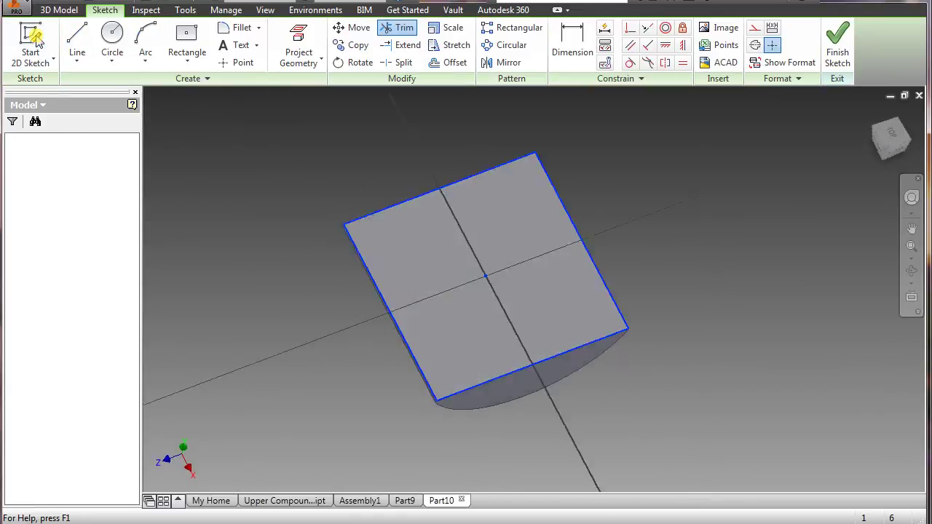
{"action": "left_click", "coordinate": [112, 40]}
{"action": "left_click", "coordinate": [534, 290]}
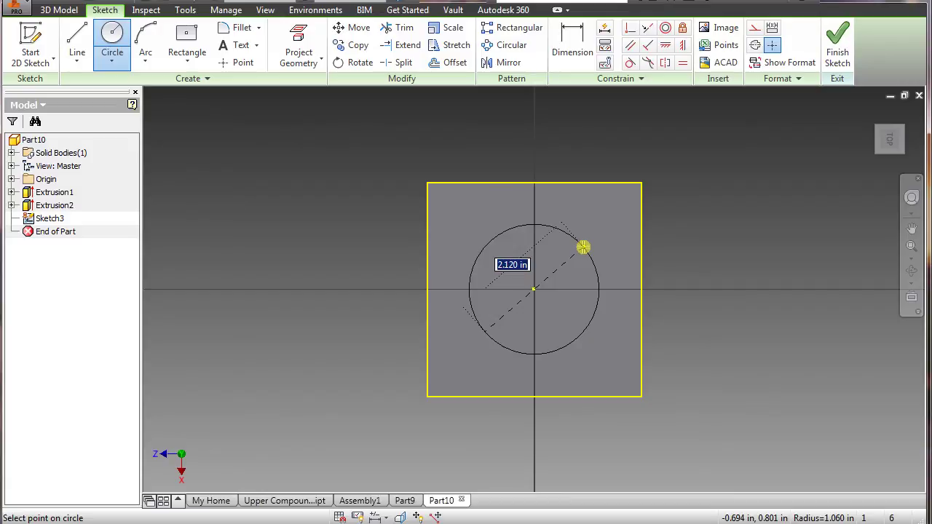
{"action": "type", "text": "2"}
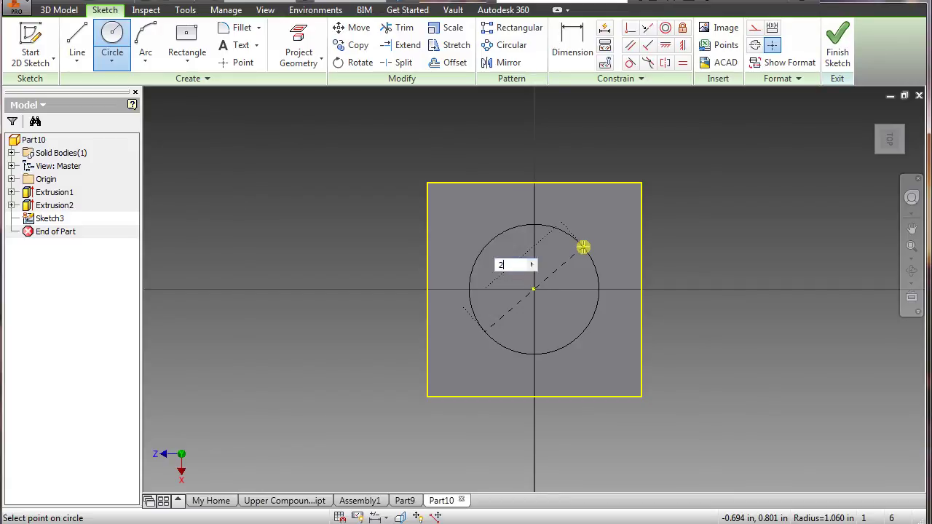
{"action": "key", "text": "Return"}
{"action": "left_click", "coordinate": [837, 42]}
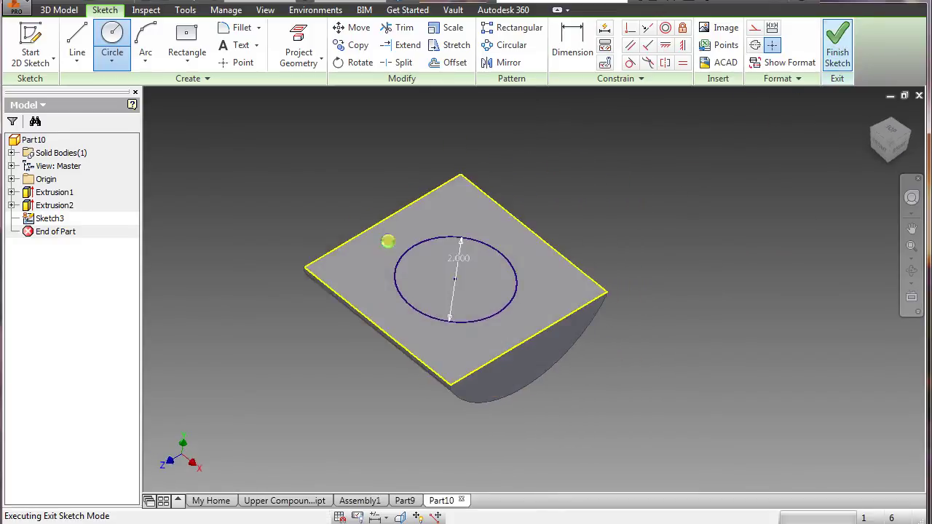
Extrude the circle as a cut .562 deep into the block.
{"action": "left_click", "coordinate": [77, 40]}
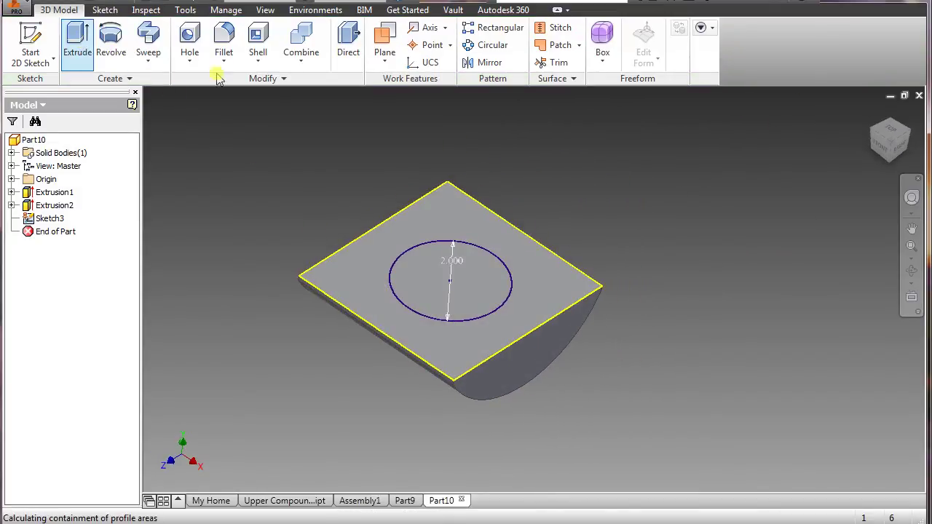
{"action": "left_click", "coordinate": [435, 281]}
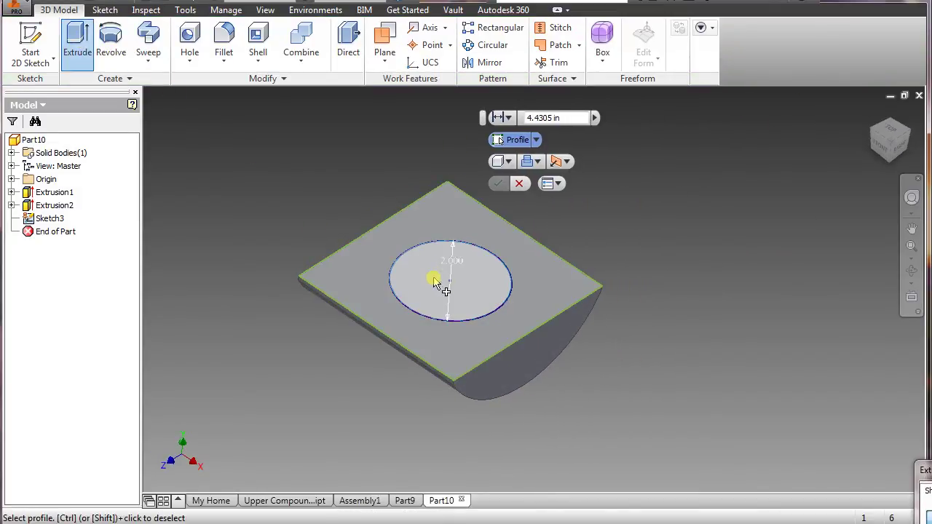
{"action": "left_click", "coordinate": [533, 162]}
{"action": "left_click", "coordinate": [548, 197]}
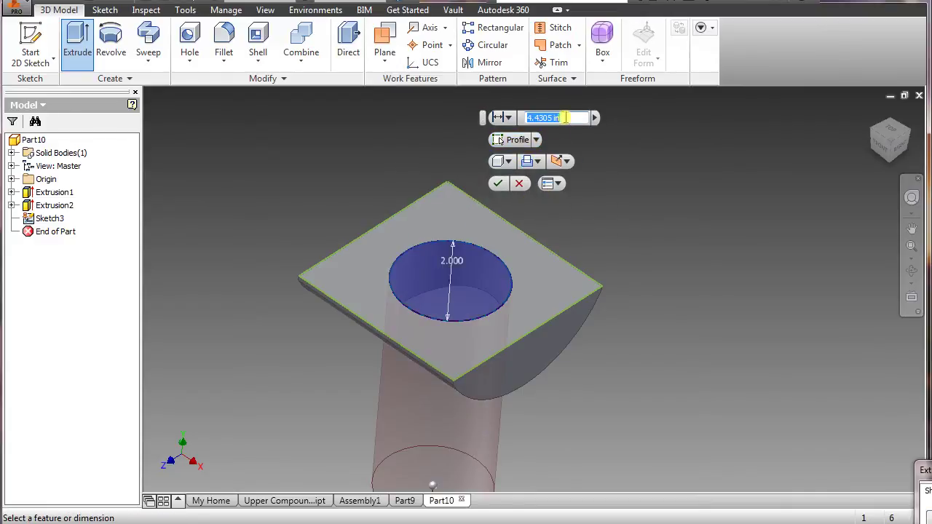
{"action": "type", "text": ".562"}
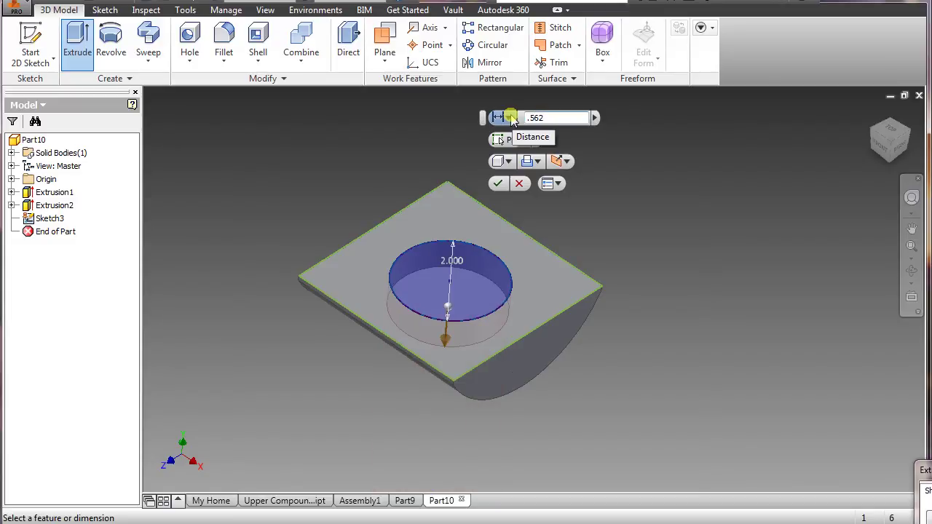
{"action": "key", "text": "Return"}
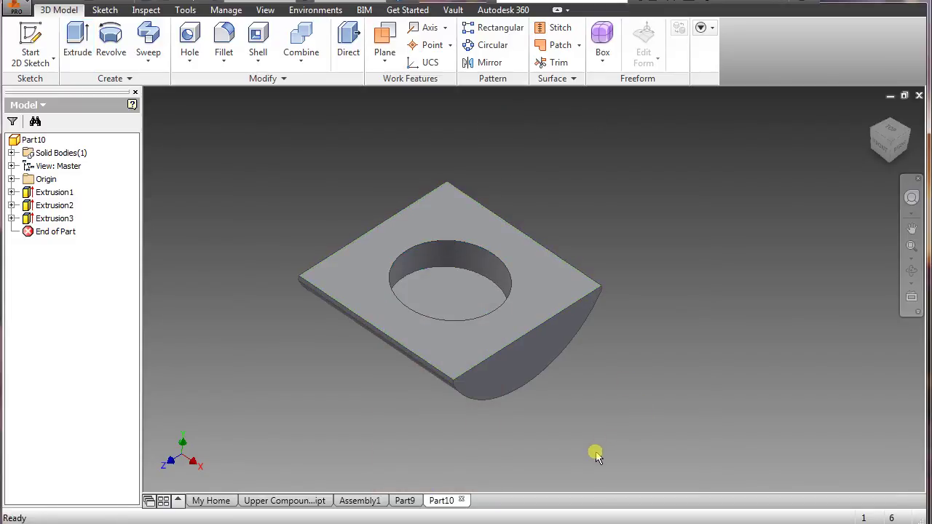
{"action": "middle_click_drag", "start_coordinate": [595, 460], "coordinate": [536, 449], "text": "shift"}
{"action": "scroll", "coordinate": [484, 425], "scroll_direction": "down", "scroll_amount": 5}
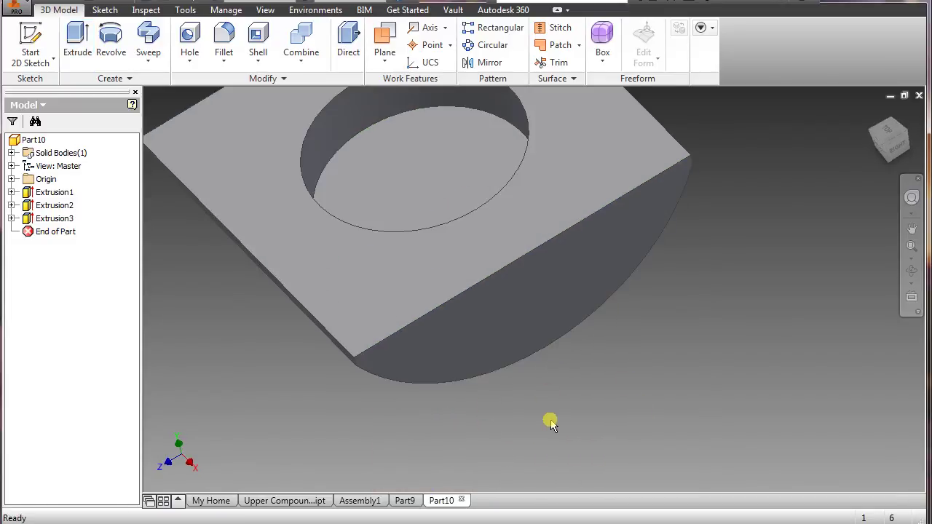
{"action": "middle_click_drag", "start_coordinate": [549, 405], "coordinate": [555, 343], "text": "shift"}
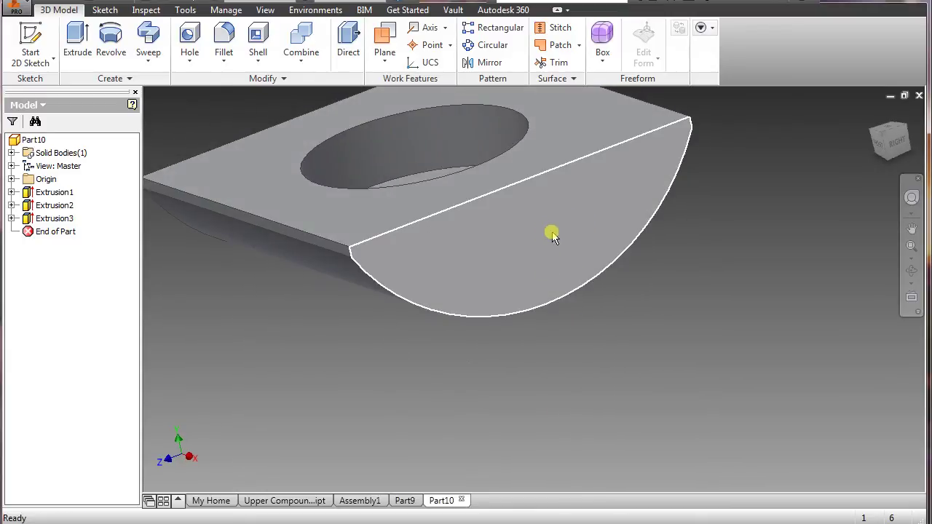
Place a hole on the rounded end face, .813 and 1.75 from its edges.
{"action": "left_click", "coordinate": [188, 43]}
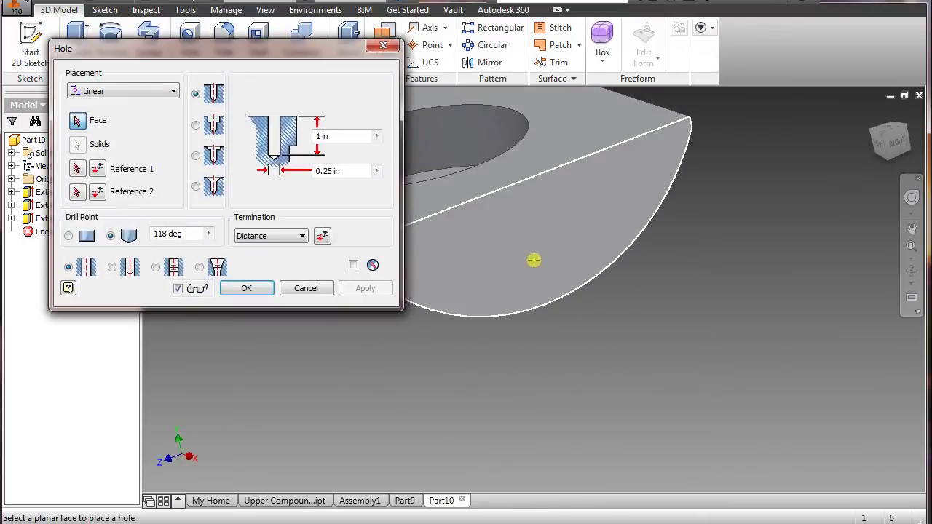
{"action": "left_click", "coordinate": [531, 287]}
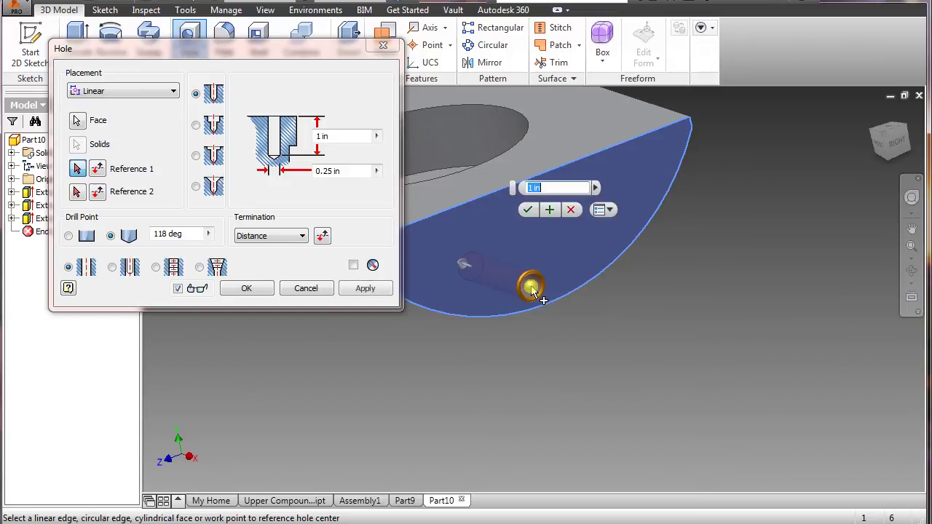
{"action": "left_click_drag", "start_coordinate": [307, 75], "coordinate": [295, 99]}
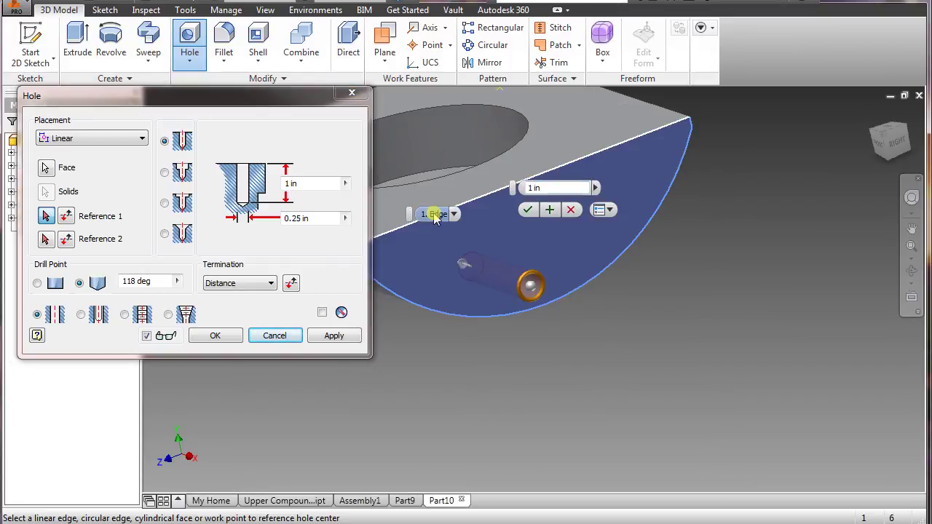
{"action": "left_click", "coordinate": [435, 217]}
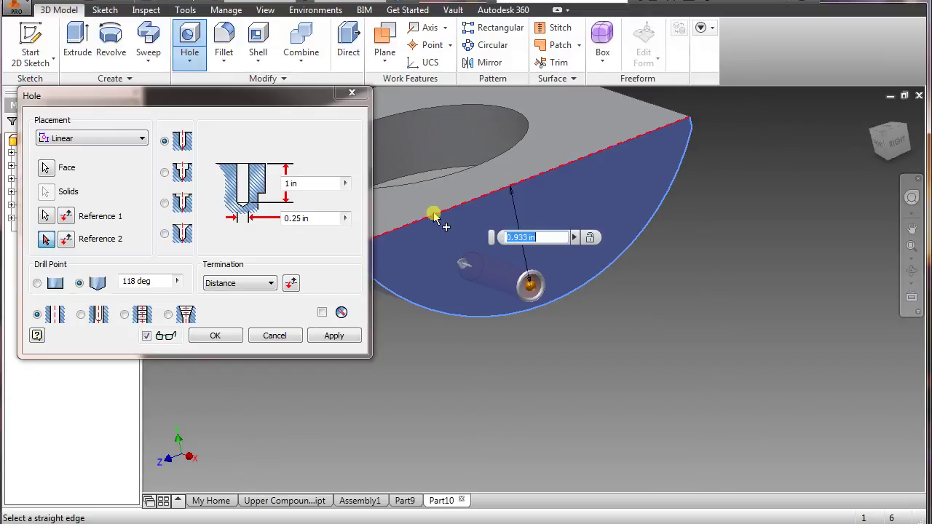
{"action": "type", "text": ".813"}
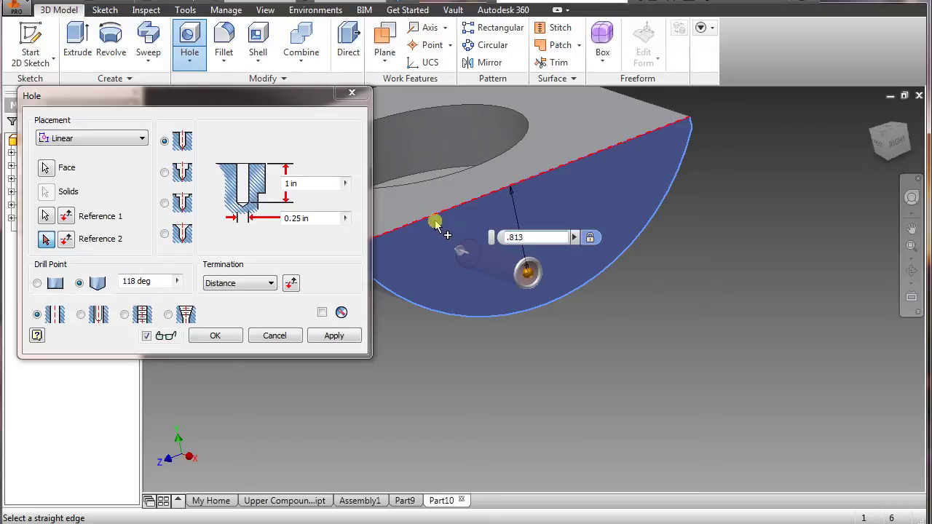
{"action": "scroll", "coordinate": [691, 128], "scroll_direction": "down", "scroll_amount": 2}
{"action": "left_click", "coordinate": [690, 128]}
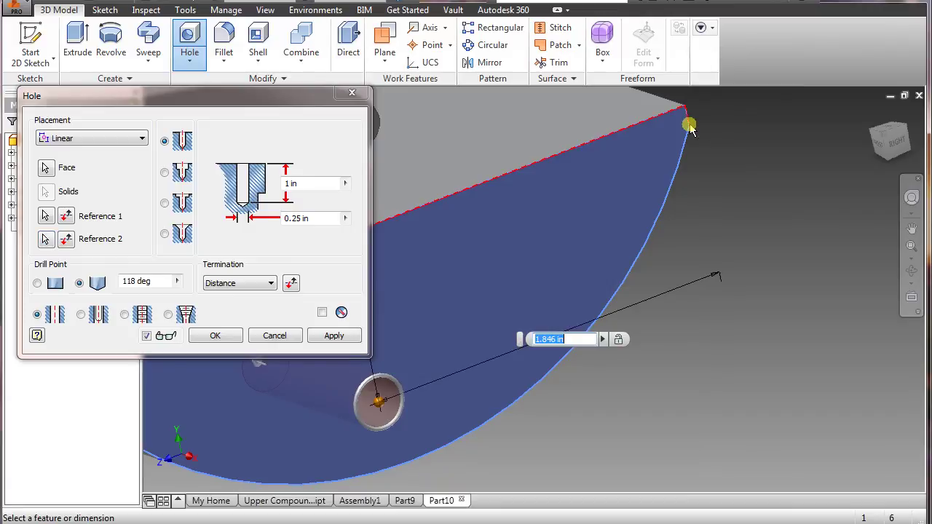
{"action": "type", "text": "1.75"}
{"action": "key", "text": "Return"}
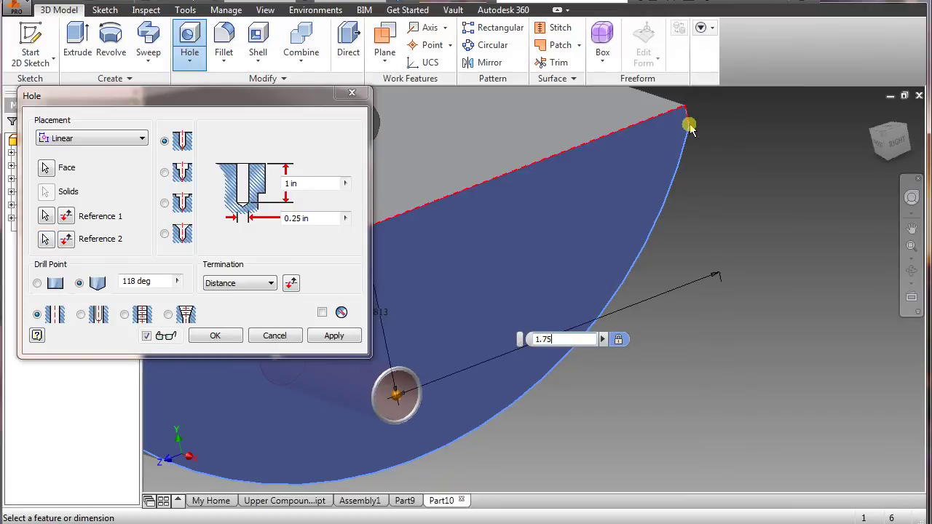
Set the hole diameter to .3135 and depth to .6875, and create it.
{"action": "left_click", "coordinate": [320, 218]}
{"action": "type", "text": ".3135"}
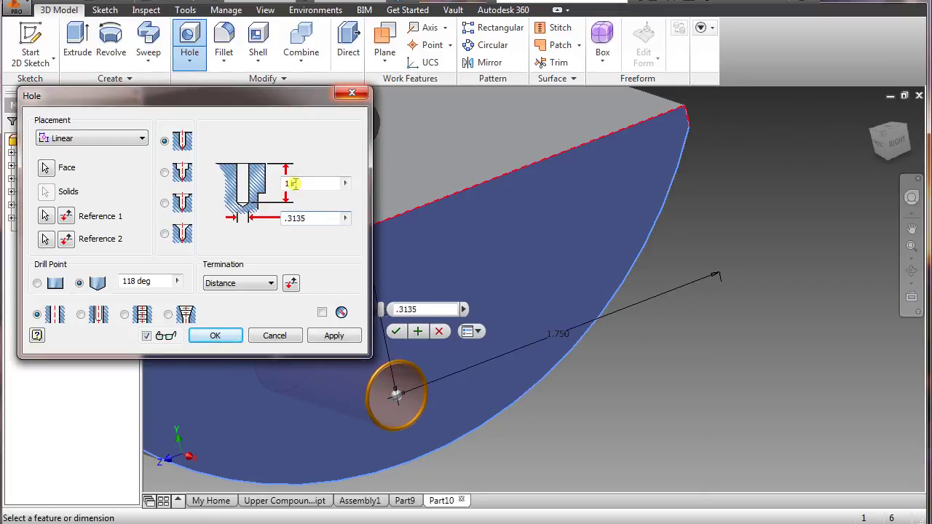
{"action": "left_click", "coordinate": [285, 184]}
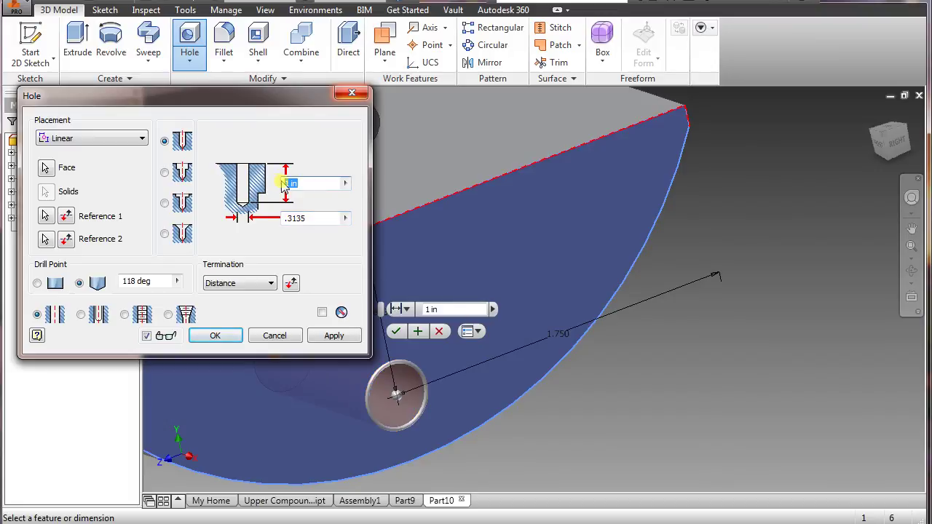
{"action": "type", "text": ".6875"}
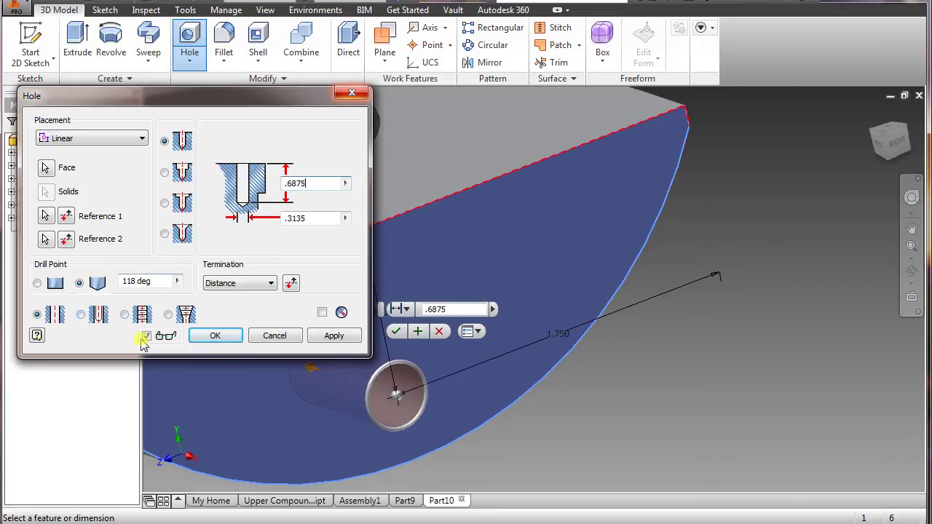
{"action": "left_click", "coordinate": [238, 335]}
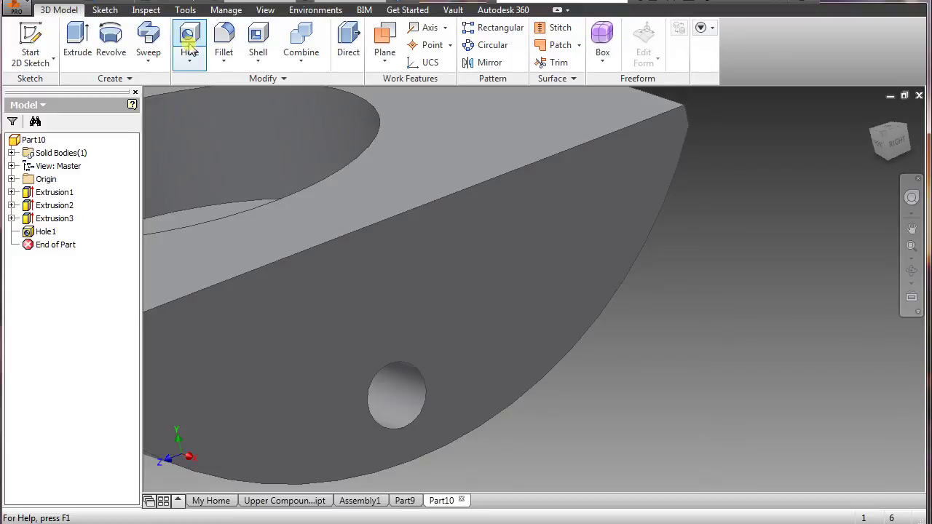
Place a second hole on the end face, 1.75 in from the short corner edge.
{"action": "left_click", "coordinate": [189, 49]}
{"action": "left_click_drag", "start_coordinate": [276, 102], "coordinate": [783, 81]}
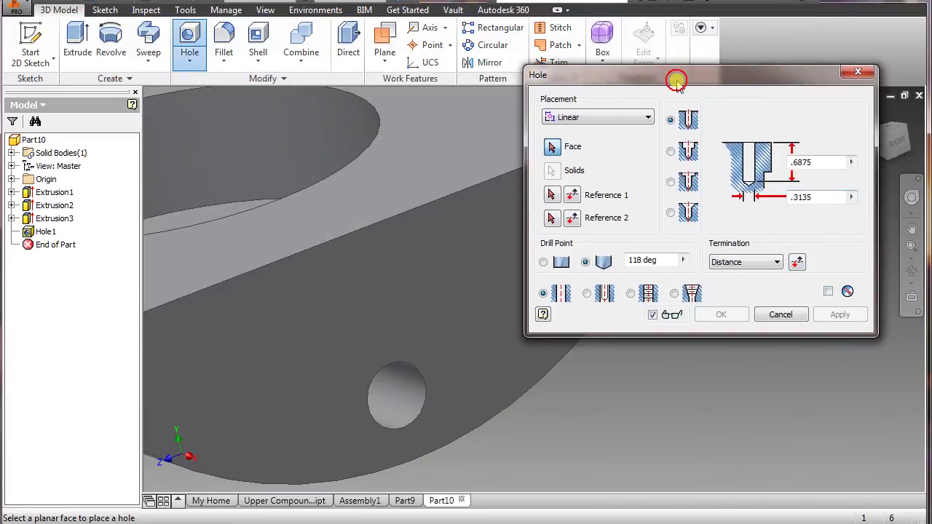
{"action": "left_click_drag", "start_coordinate": [676, 76], "coordinate": [692, 44]}
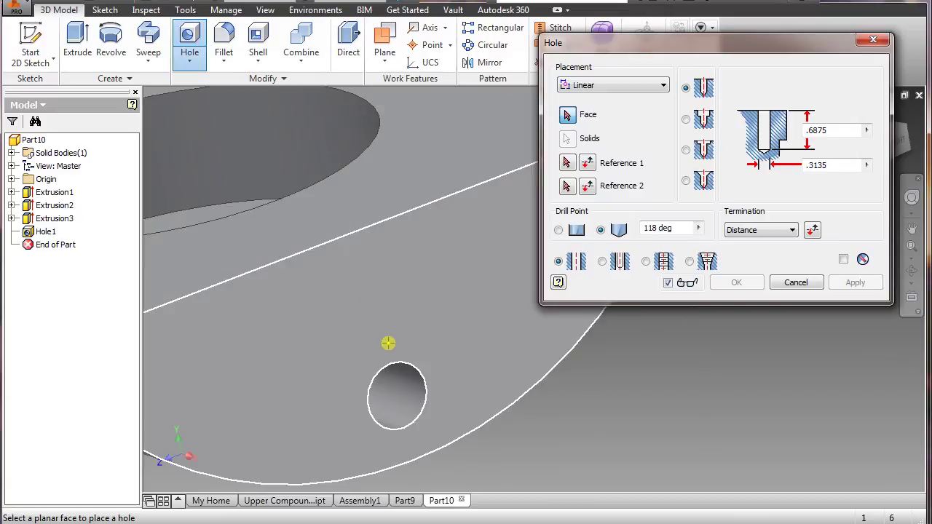
{"action": "left_click", "coordinate": [373, 291]}
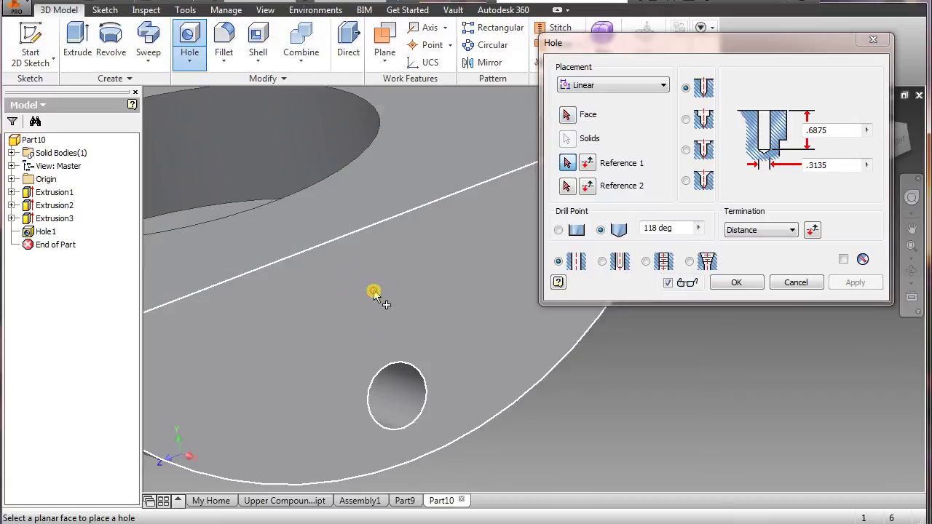
{"action": "left_click", "coordinate": [330, 245]}
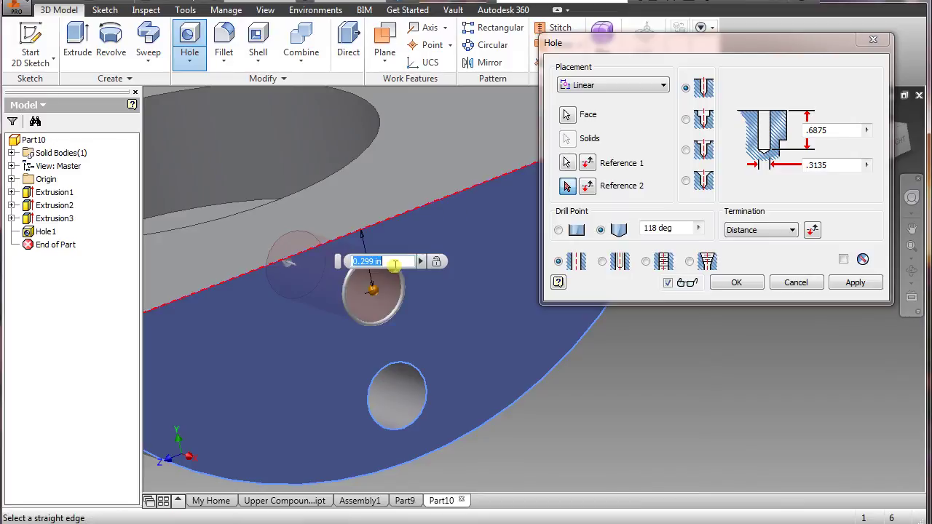
{"action": "type", "text": ".281"}
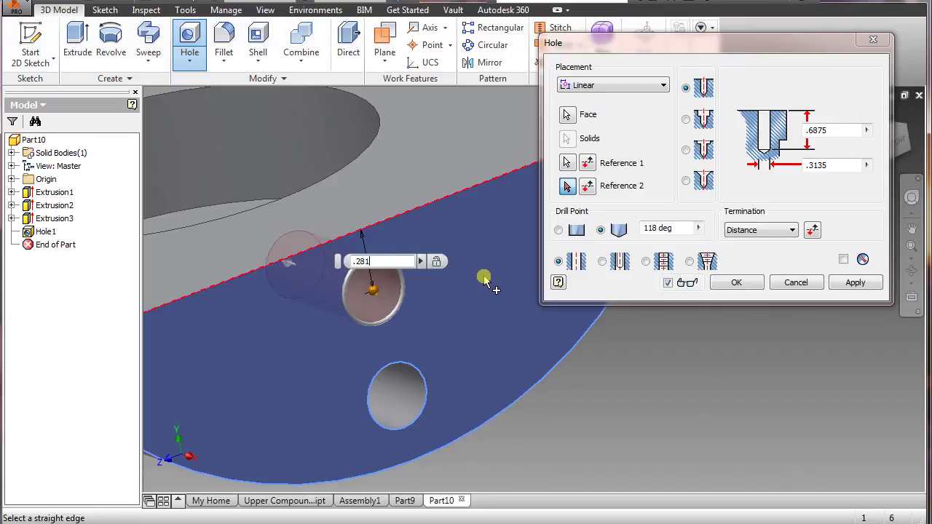
{"action": "scroll", "coordinate": [461, 350], "scroll_direction": "down", "scroll_amount": 2}
{"action": "scroll", "coordinate": [211, 364], "scroll_direction": "up", "scroll_amount": 4}
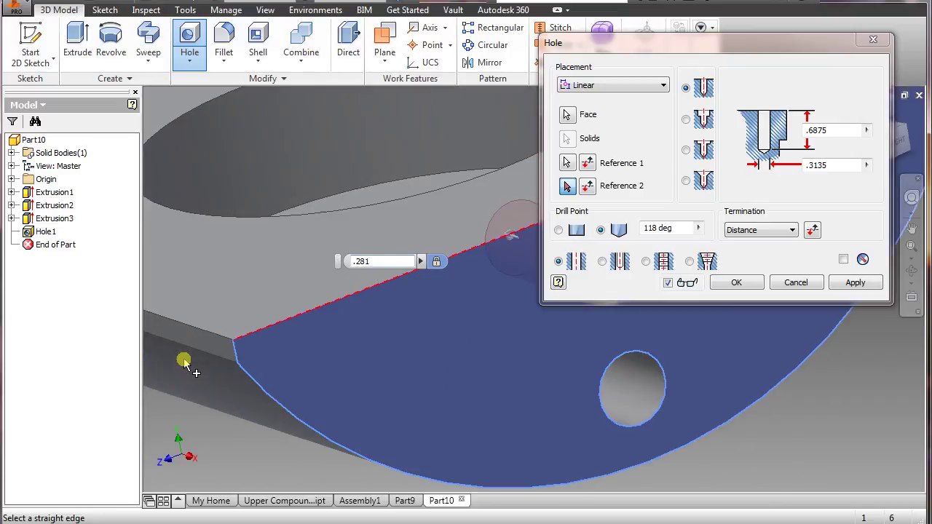
{"action": "left_click", "coordinate": [238, 361]}
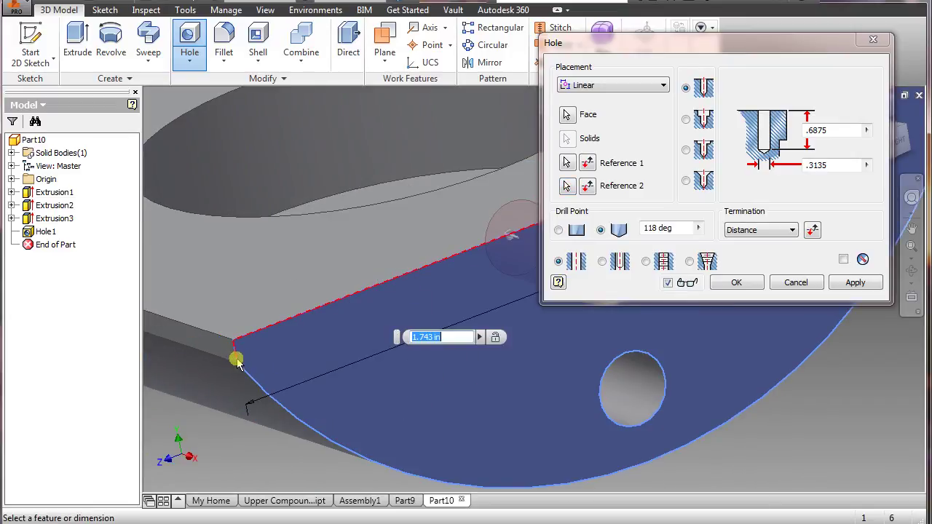
{"action": "type", "text": "1.75"}
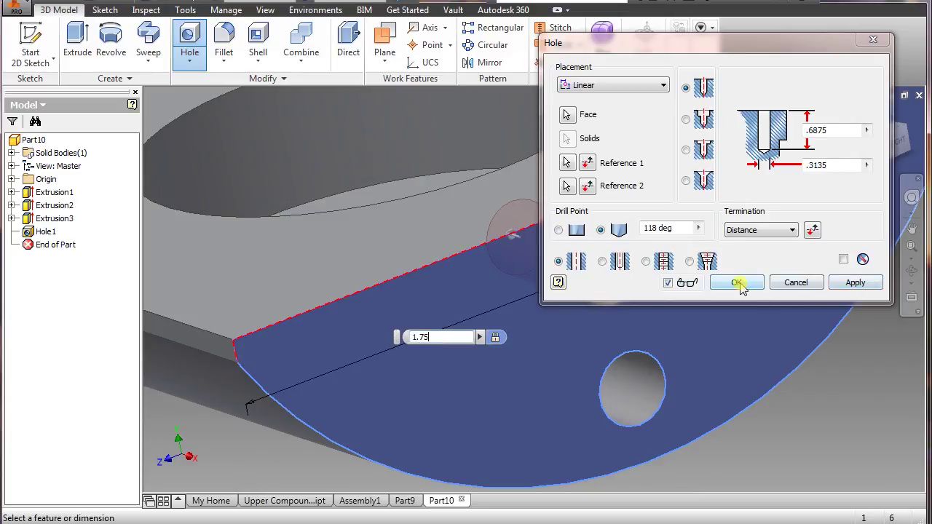
Make it a 3/8-16 UNC tapped hole and create it.
{"action": "left_click", "coordinate": [645, 262]}
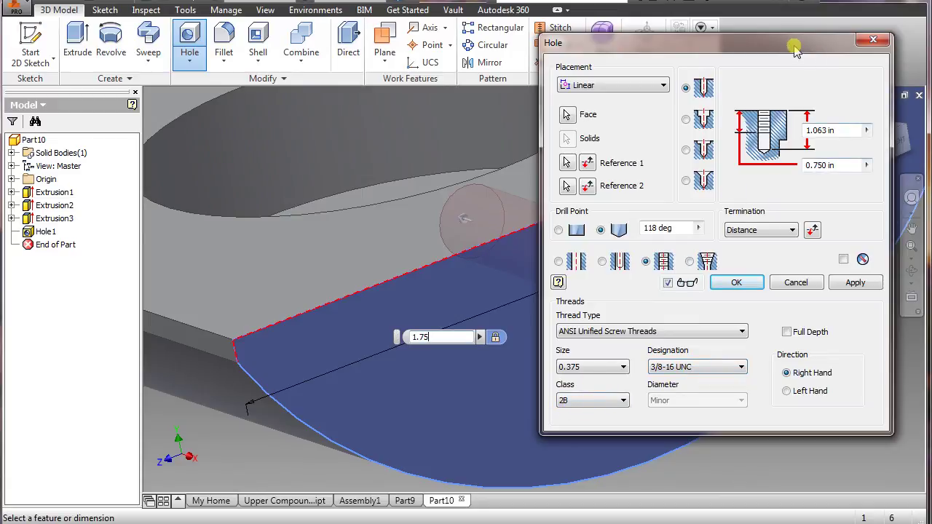
{"action": "left_click_drag", "start_coordinate": [846, 41], "coordinate": [856, 93]}
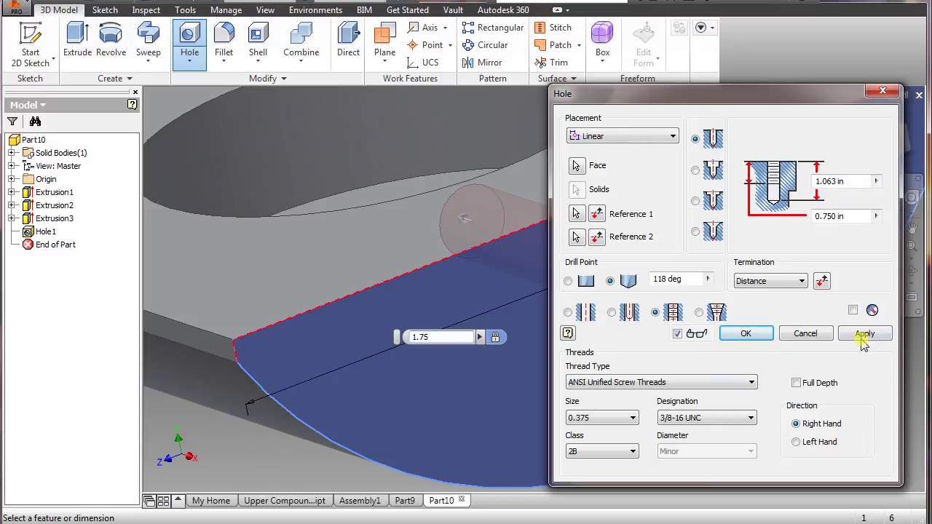
{"action": "left_click", "coordinate": [747, 333]}
{"action": "scroll", "coordinate": [650, 380], "scroll_direction": "down", "scroll_amount": 2}
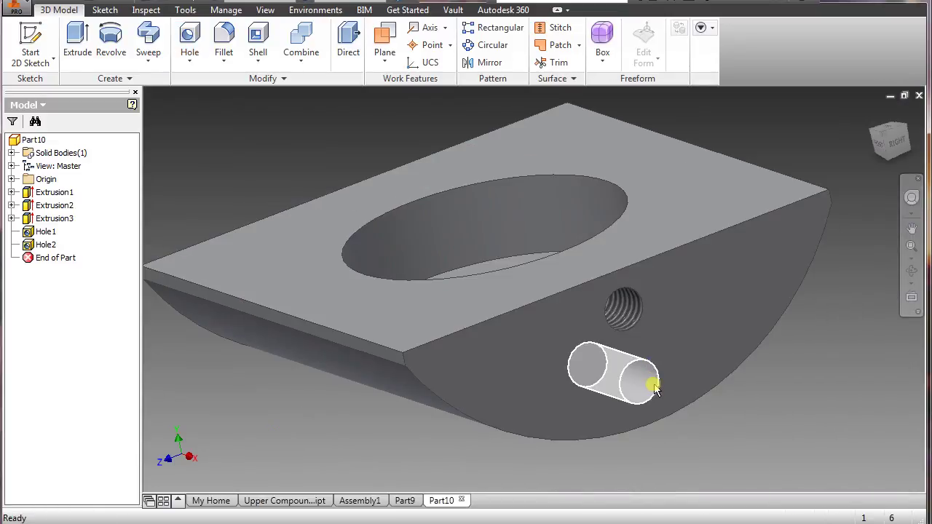
{"action": "scroll", "coordinate": [651, 381], "scroll_direction": "down", "scroll_amount": 2}
Mirror Hole1 and Hole2 about the YZ Plane.
{"action": "scroll", "coordinate": [640, 368], "scroll_direction": "up", "scroll_amount": 5}
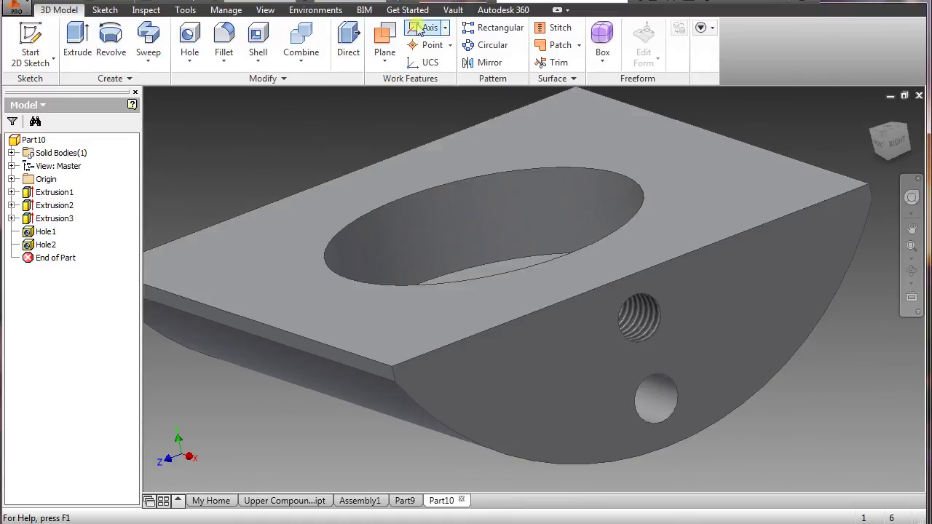
{"action": "left_click", "coordinate": [484, 62]}
{"action": "left_click", "coordinate": [648, 322]}
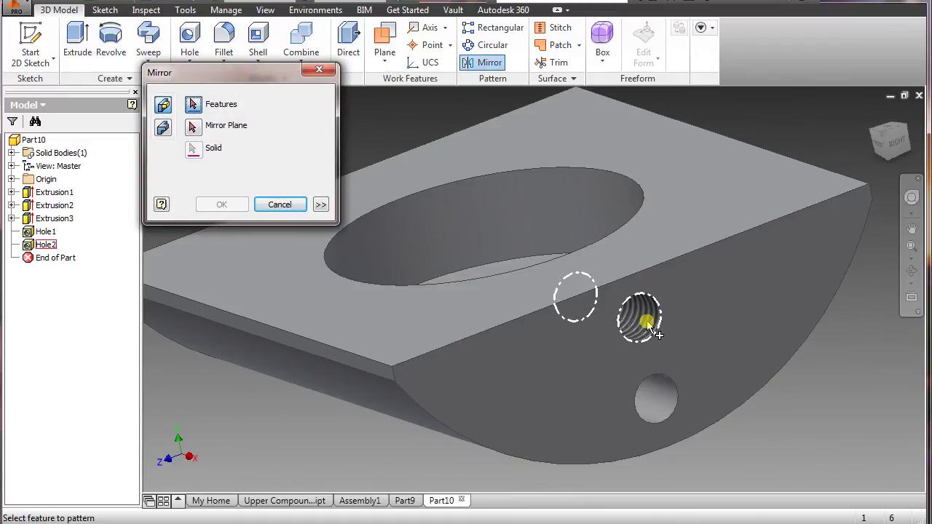
{"action": "left_click", "coordinate": [656, 400]}
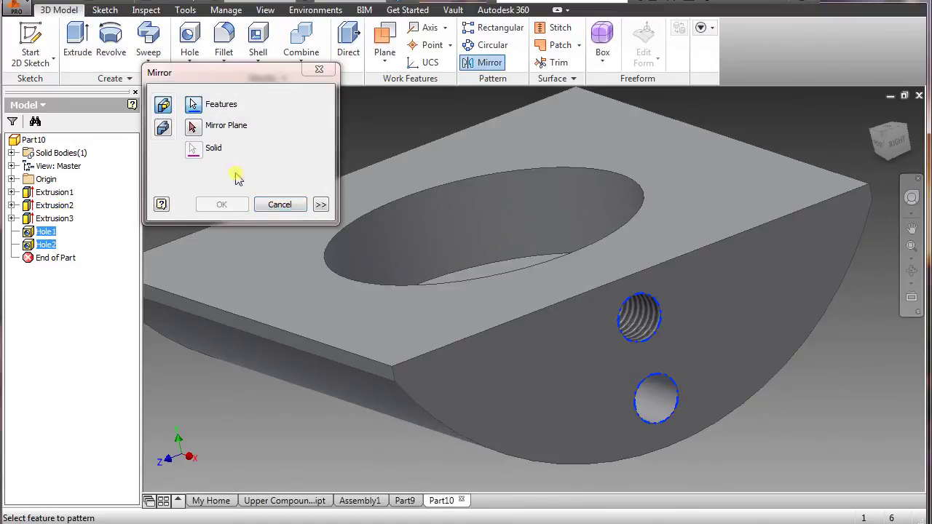
{"action": "left_click", "coordinate": [194, 127]}
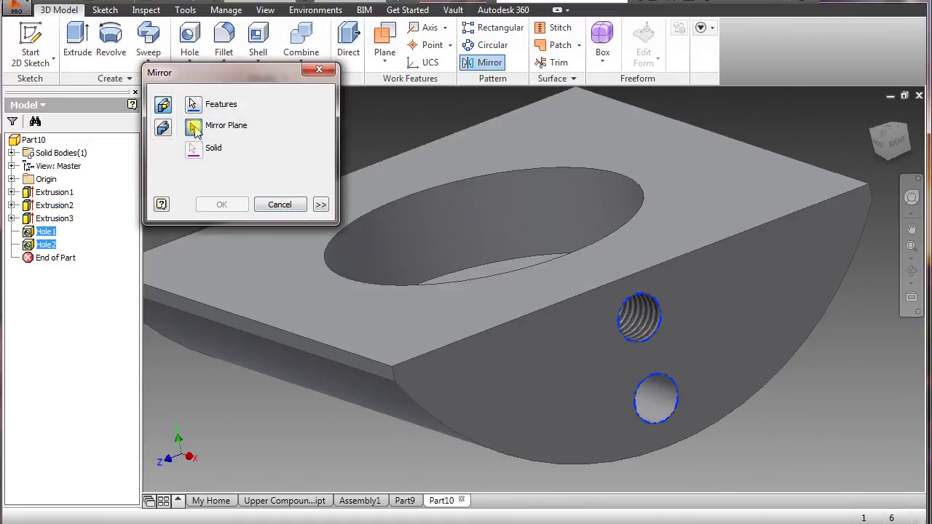
{"action": "left_click", "coordinate": [11, 179]}
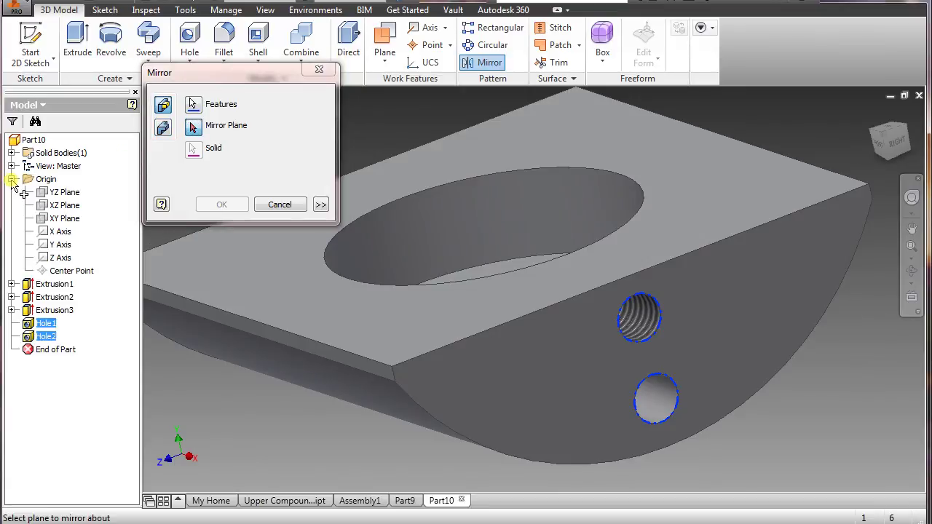
{"action": "left_click", "coordinate": [58, 194]}
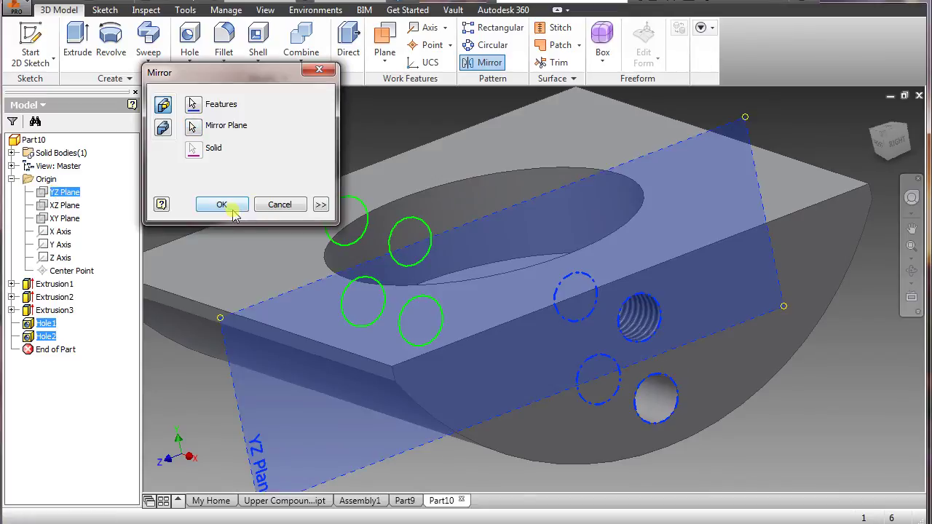
{"action": "left_click", "coordinate": [222, 205]}
Orbit the part to check the mirrored holes on the opposite end.
{"action": "middle_click_drag", "start_coordinate": [466, 335], "coordinate": [477, 368], "text": "shift"}
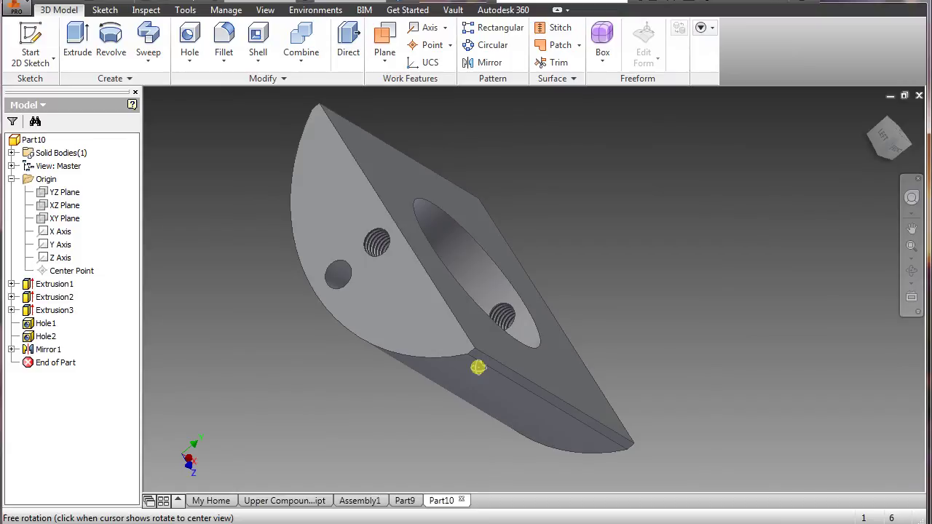
{"action": "middle_click_drag", "start_coordinate": [478, 367], "coordinate": [307, 338], "text": "shift"}
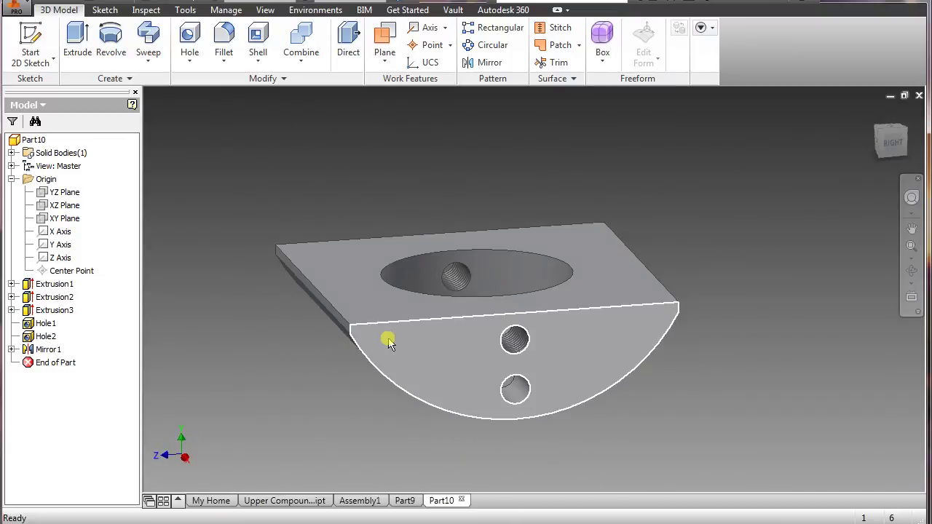
{"action": "scroll", "coordinate": [368, 400], "scroll_direction": "up", "scroll_amount": 4}
{"action": "scroll", "coordinate": [346, 395], "scroll_direction": "down", "scroll_amount": 3}
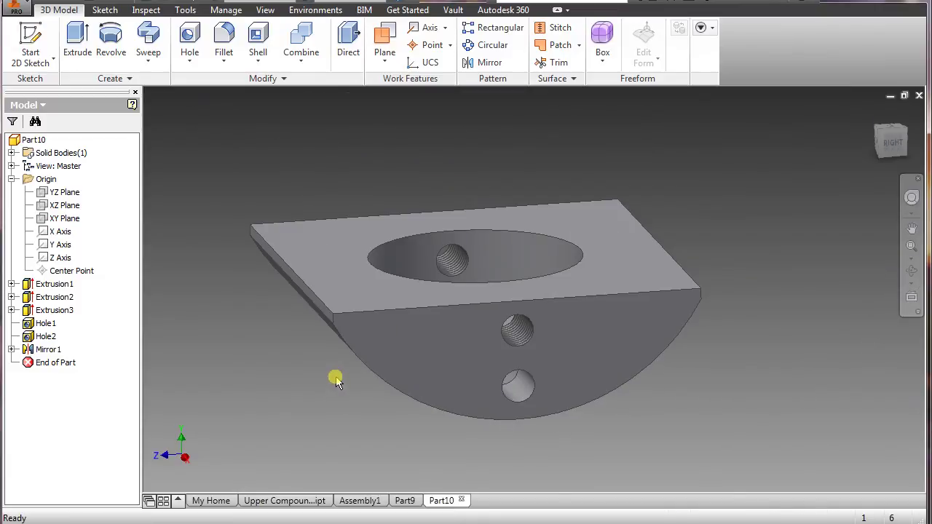
{"action": "scroll", "coordinate": [331, 377], "scroll_direction": "down", "scroll_amount": 3}
{"action": "mouse_move", "coordinate": [318, 371]}
{"action": "middle_mouse_down", "text": "shift"}
{"action": "mouse_move", "coordinate": [311, 364]}
{"action": "mouse_move", "coordinate": [323, 372]}
{"action": "middle_mouse_up", "text": "shift"}
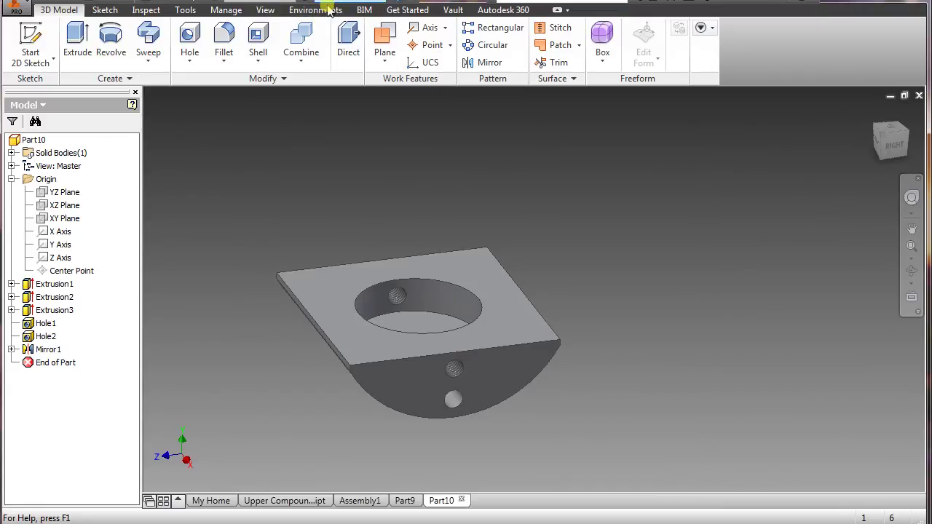
Give the part the Chrome - Polished appearance.
{"action": "left_click", "coordinate": [385, 3]}
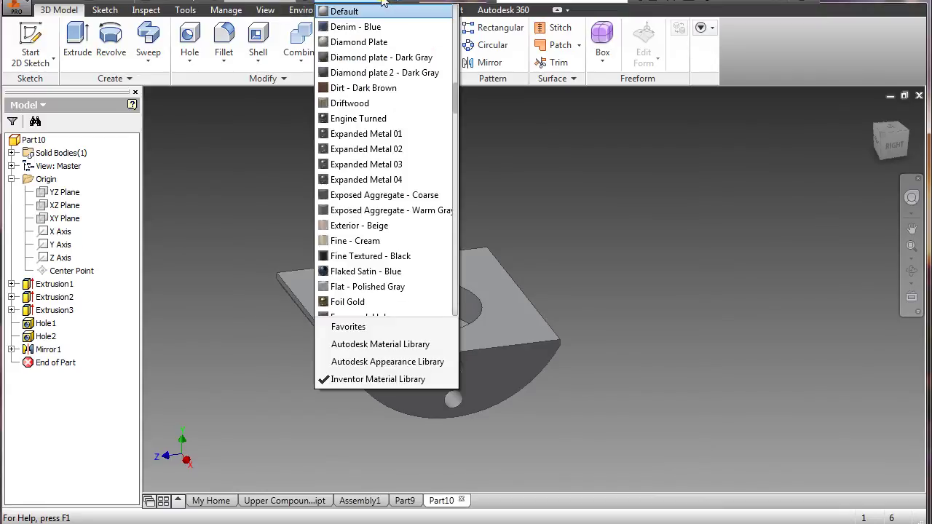
{"action": "left_click_drag", "start_coordinate": [455, 105], "coordinate": [453, 26]}
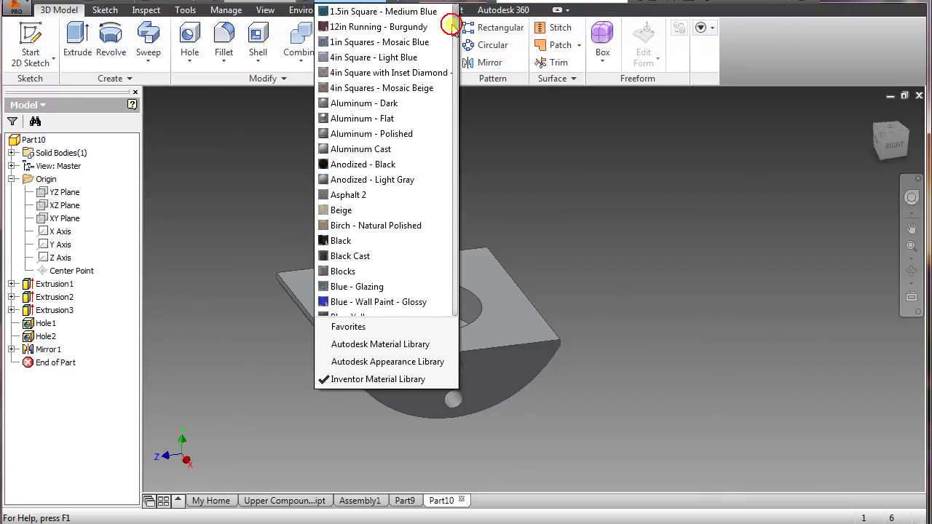
{"action": "left_click", "coordinate": [598, 249]}
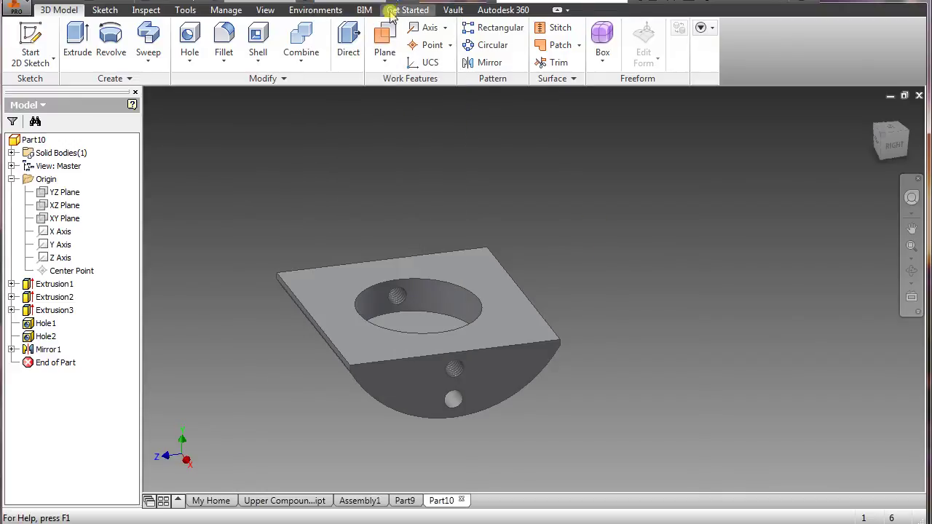
{"action": "left_click", "coordinate": [386, 5]}
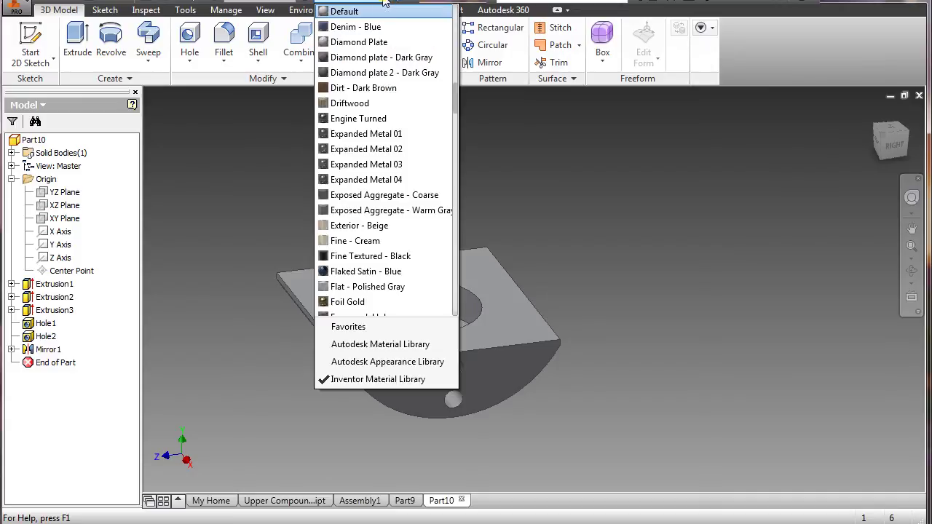
{"action": "left_click_drag", "start_coordinate": [455, 89], "coordinate": [456, 52]}
{"action": "left_click", "coordinate": [402, 57]}
{"action": "middle_click_drag", "start_coordinate": [517, 418], "coordinate": [539, 389], "text": "shift"}
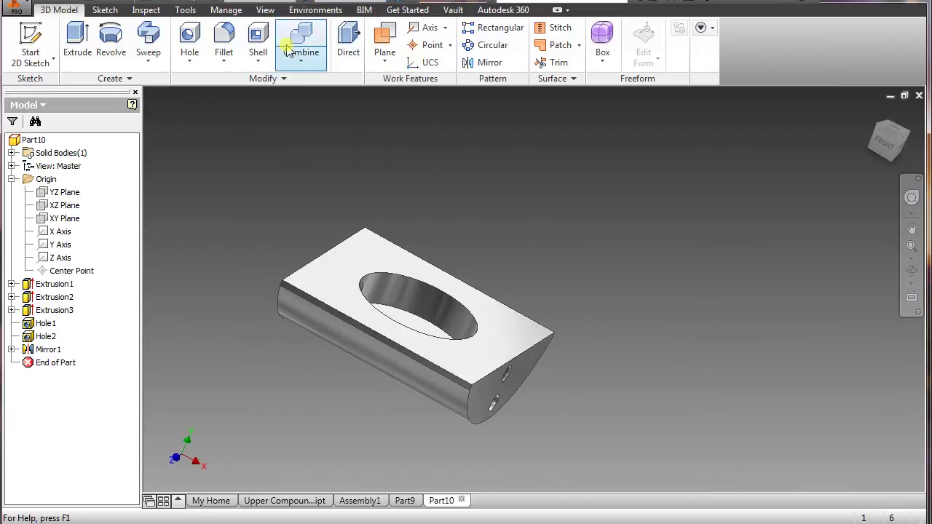
Set the visual style to Shaded.
{"action": "left_click", "coordinate": [264, 11]}
{"action": "left_click", "coordinate": [165, 49]}
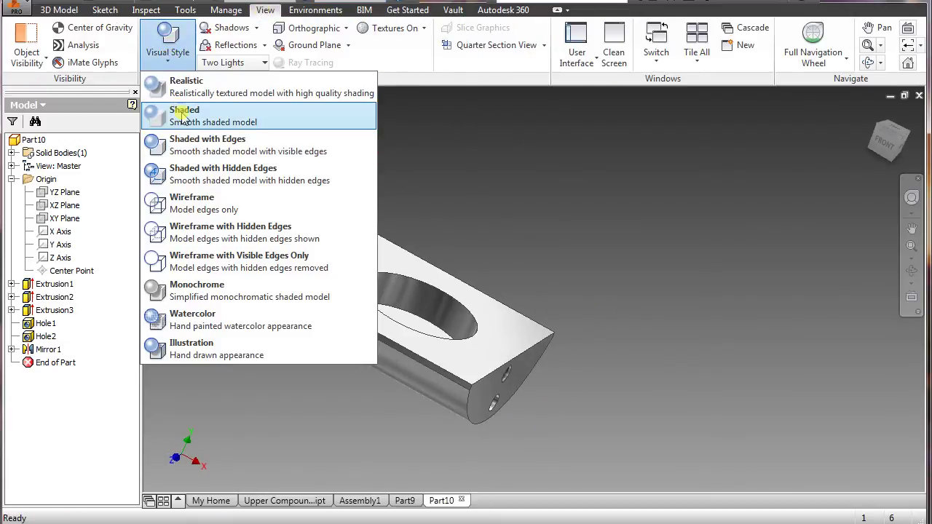
{"action": "left_click", "coordinate": [178, 117]}
{"action": "middle_click_drag", "start_coordinate": [573, 360], "coordinate": [426, 363], "text": "shift"}
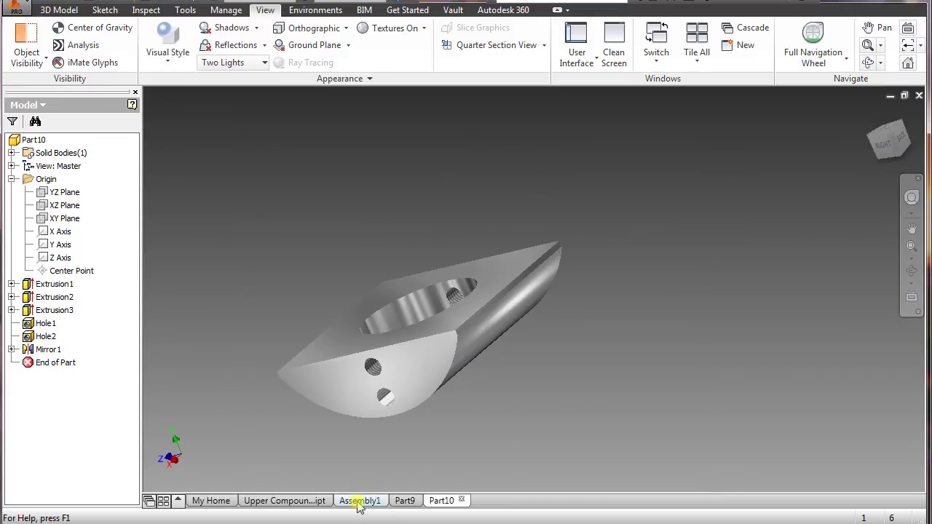
In Assembly1, shift the Upper Compound Member slightly to a new position.
{"action": "mouse_move", "coordinate": [364, 509]}
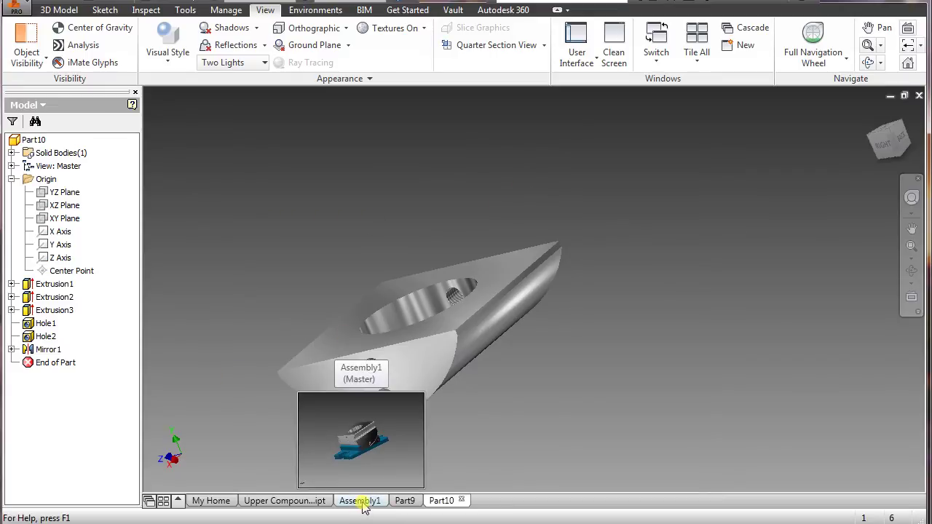
{"action": "left_click", "coordinate": [364, 502]}
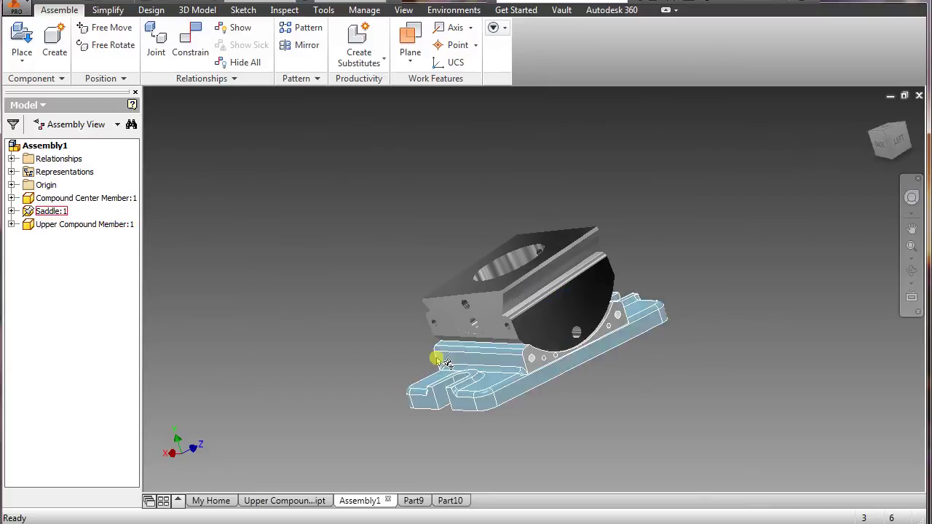
{"action": "scroll", "coordinate": [451, 358], "scroll_direction": "up", "scroll_amount": 3}
{"action": "mouse_move", "coordinate": [563, 245]}
{"action": "left_mouse_down"}
{"action": "mouse_move", "coordinate": [556, 259]}
{"action": "mouse_move", "coordinate": [570, 253]}
{"action": "left_mouse_up"}
Rotate the Compound Center Member to a new angle in the Saddle and inspect the fit.
{"action": "left_click_drag", "start_coordinate": [614, 298], "coordinate": [447, 357]}
{"action": "middle_click_drag", "start_coordinate": [447, 357], "coordinate": [370, 362], "text": "shift"}
{"action": "left_click_drag", "start_coordinate": [368, 366], "coordinate": [435, 374]}
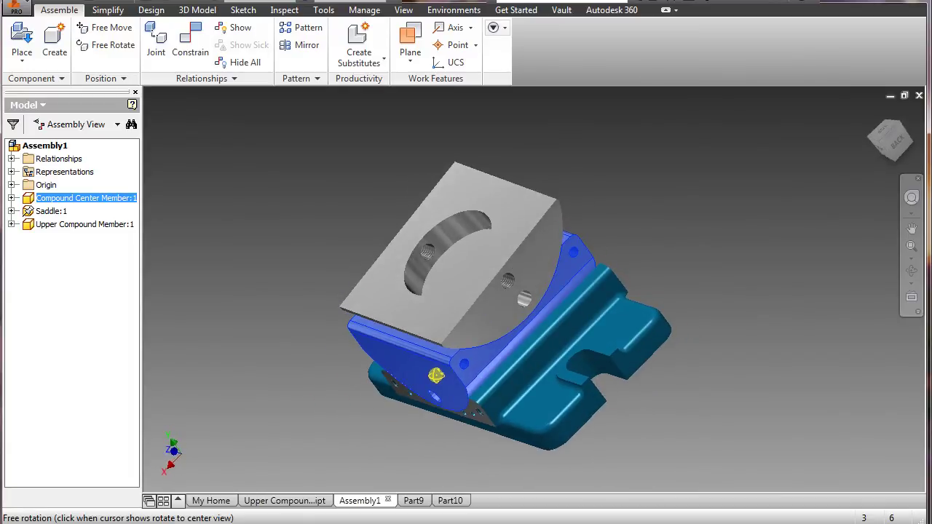